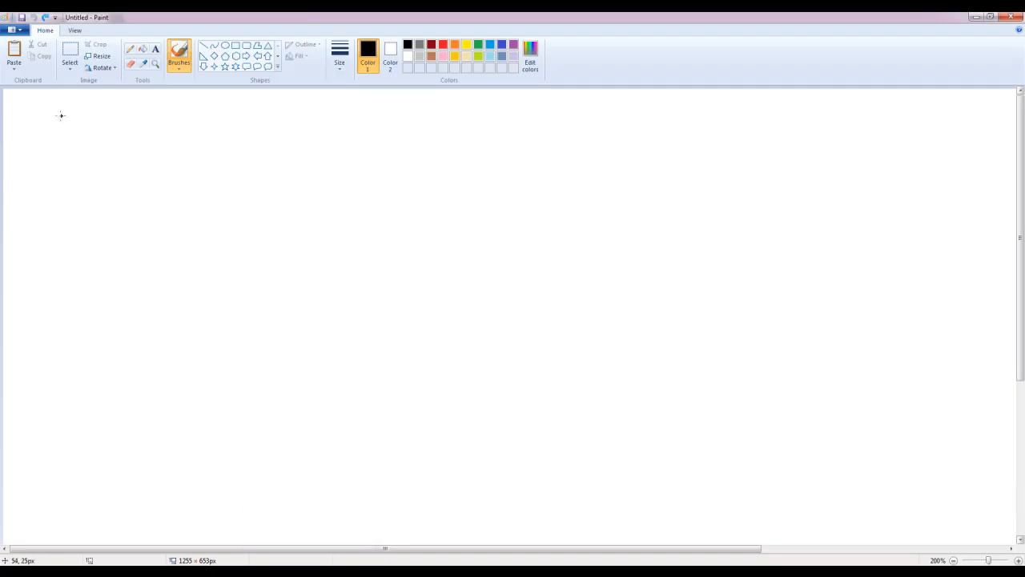
- Write the headings HS and BP with the Brush, and draw boxes numbered 1 and 3 beneath HS
mouse_move(62, 112)
left_mouse_down()
mouse_move(63, 140)
mouse_move(103, 114)
mouse_move(95, 141)
left_mouse_up()
mouse_move(76, 279)
left_mouse_down()
mouse_move(86, 312)
mouse_move(74, 325)
mouse_move(95, 285)
mouse_move(100, 312)
mouse_move(85, 313)
left_mouse_up()
mouse_move(118, 277)
left_mouse_down()
mouse_move(116, 314)
mouse_move(117, 299)
left_mouse_up()
mouse_move(101, 167)
left_mouse_down()
mouse_move(99, 236)
mouse_move(184, 192)
mouse_move(107, 166)
mouse_move(100, 178)
left_mouse_up()
mouse_move(280, 164)
left_mouse_down()
mouse_move(292, 222)
mouse_move(350, 159)
mouse_move(279, 163)
left_mouse_up()
left_click_drag(132, 183, 140, 215)
left_click_drag(305, 177, 307, 205)
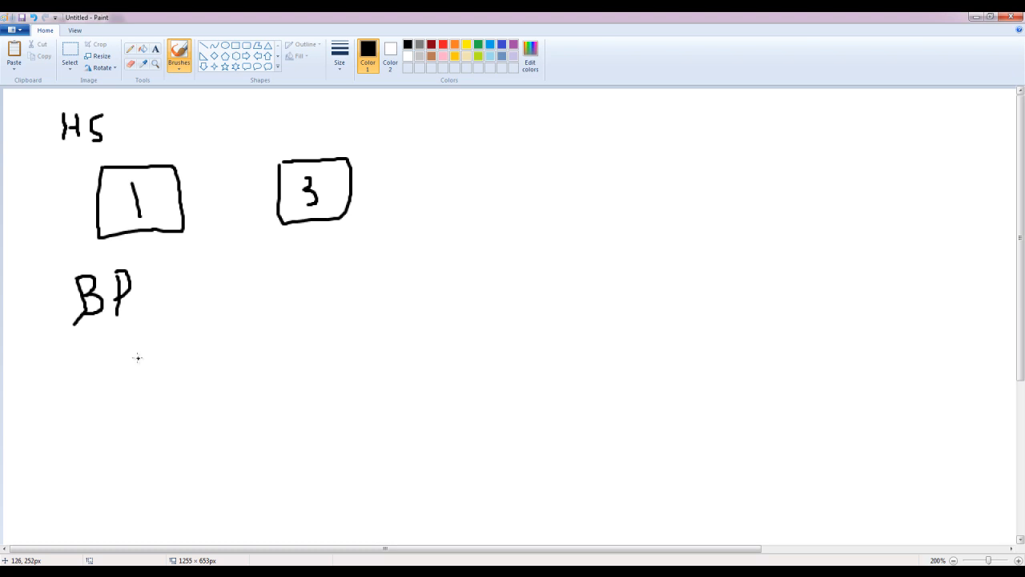
- Draw two boxes side by side beneath BP and number them 2 and 4
mouse_move(109, 358)
left_mouse_down()
mouse_move(163, 428)
mouse_move(183, 353)
mouse_move(57, 355)
left_mouse_up()
mouse_move(140, 375)
left_mouse_down()
mouse_move(145, 406)
mouse_move(166, 406)
left_mouse_up()
mouse_move(290, 341)
left_mouse_down()
mouse_move(298, 413)
mouse_move(337, 357)
mouse_move(290, 345)
mouse_move(317, 381)
mouse_move(314, 398)
left_mouse_up()
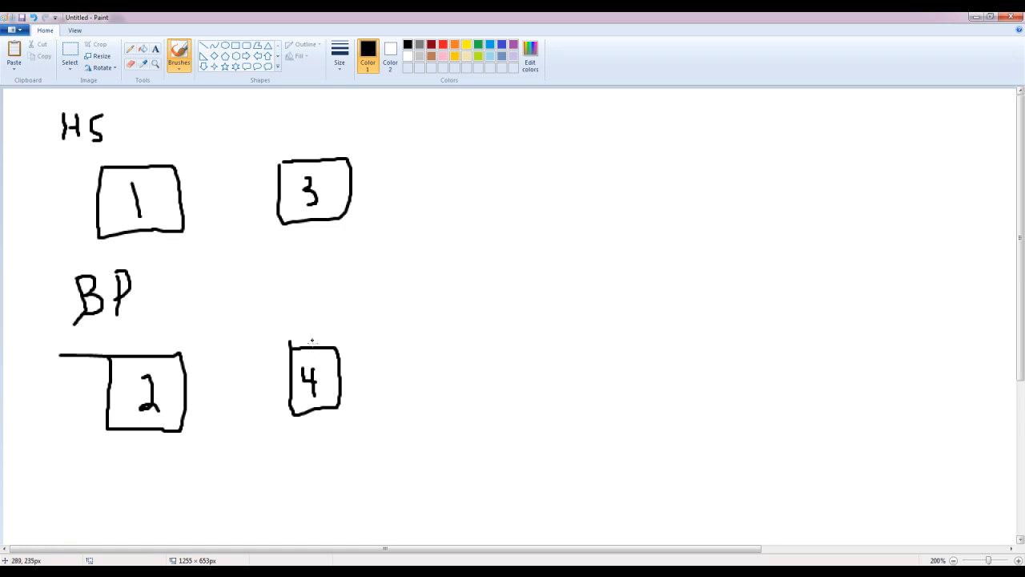
- Underline the HS and BP headings and draw an X between the two boxes in each row
left_click_drag(62, 147, 105, 142)
left_click_drag(73, 323, 124, 317)
mouse_move(223, 180)
left_mouse_down()
mouse_move(239, 205)
mouse_move(221, 214)
left_mouse_up()
mouse_move(230, 368)
left_mouse_down()
mouse_move(255, 390)
mouse_move(234, 387)
left_mouse_up()
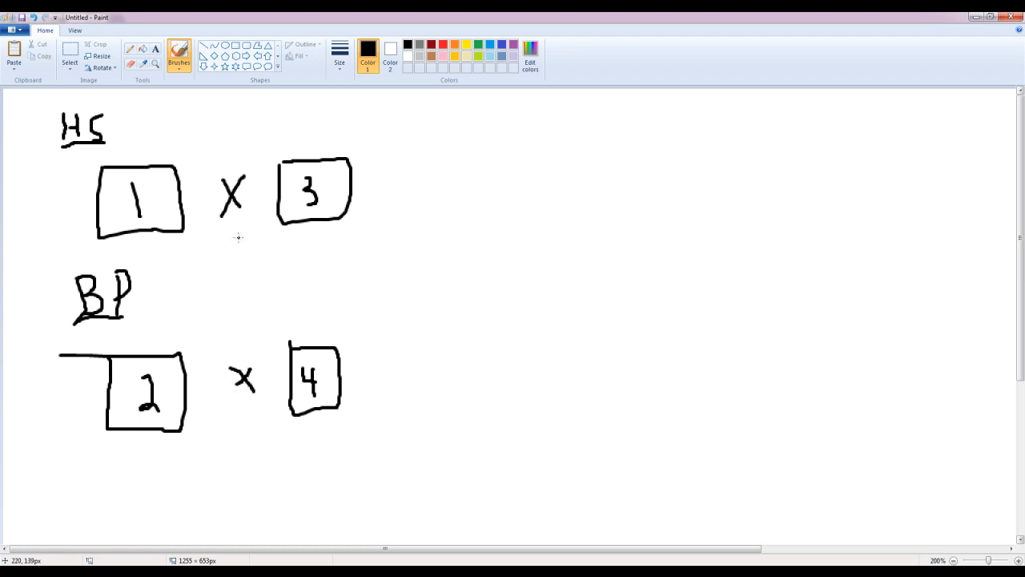
- Draw an arrow from above the lower X up to the upper X, with a short side branch at its base
mouse_move(238, 237)
left_mouse_down()
mouse_move(240, 340)
mouse_move(277, 338)
left_mouse_up()
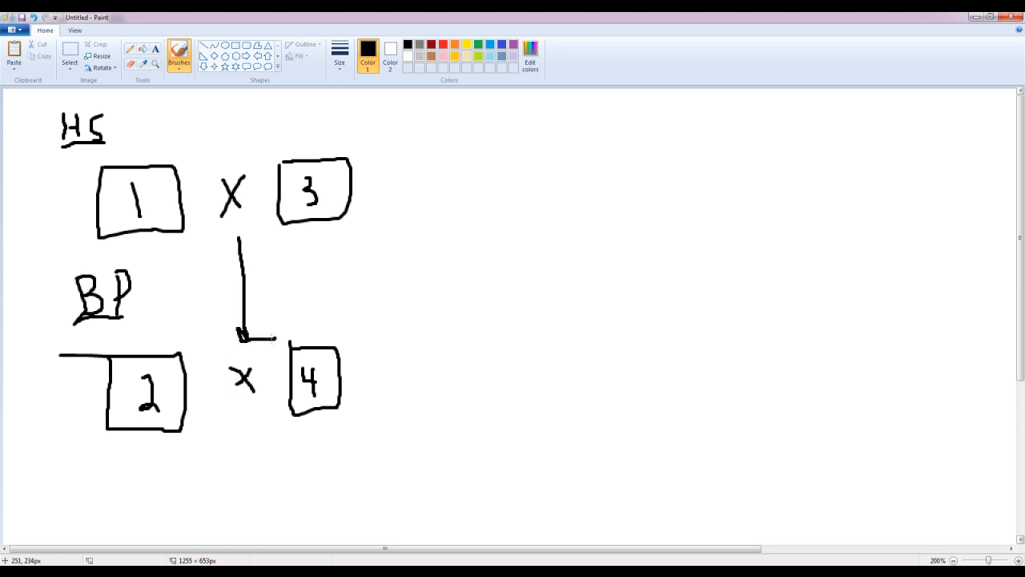
left_click_drag(235, 233, 222, 274)
left_click_drag(240, 236, 258, 254)
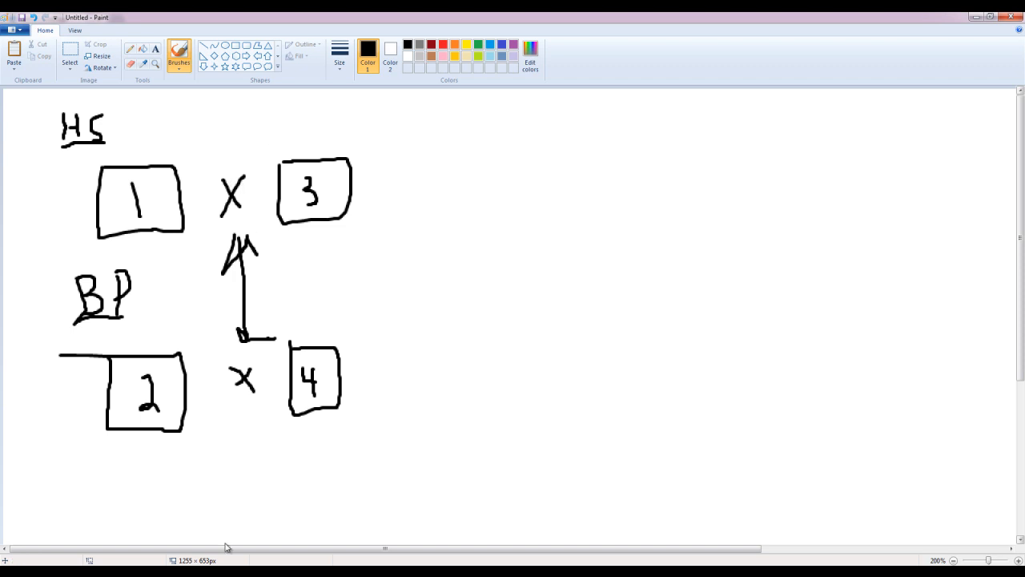
- Switch to the OneStop site in Chrome, open the content list and reset its filter
left_click(195, 560)
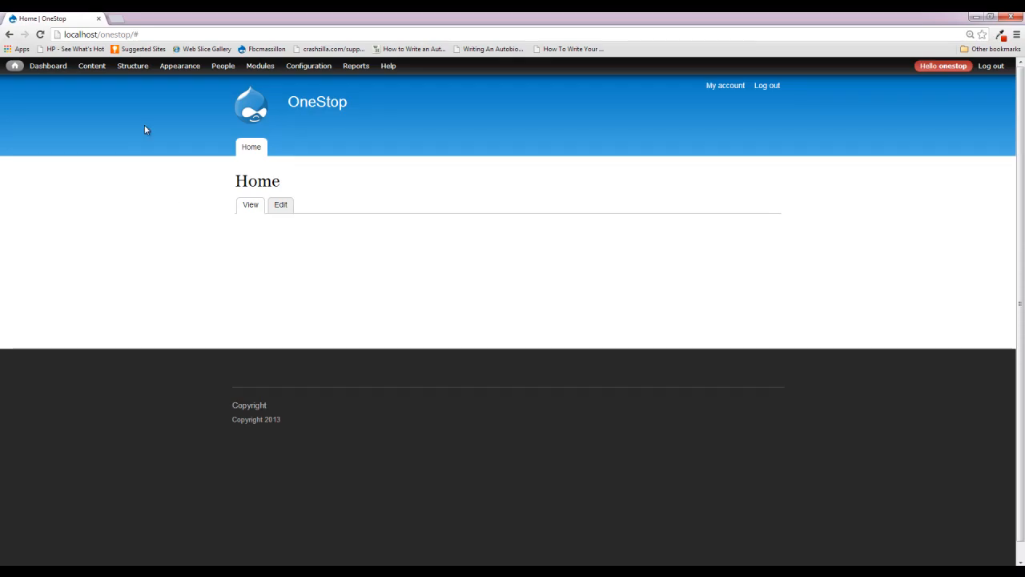
left_click(92, 69)
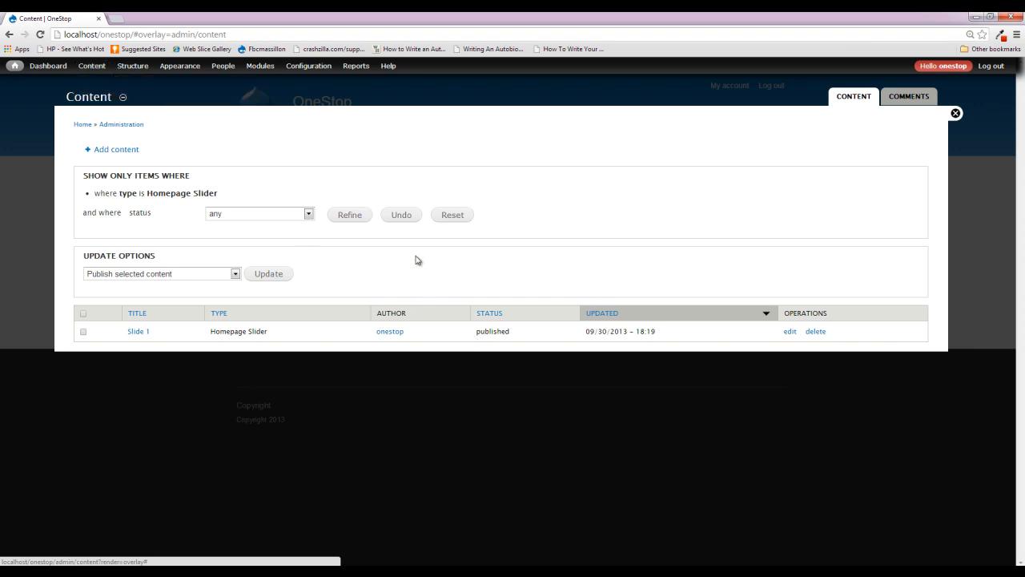
left_click(445, 222)
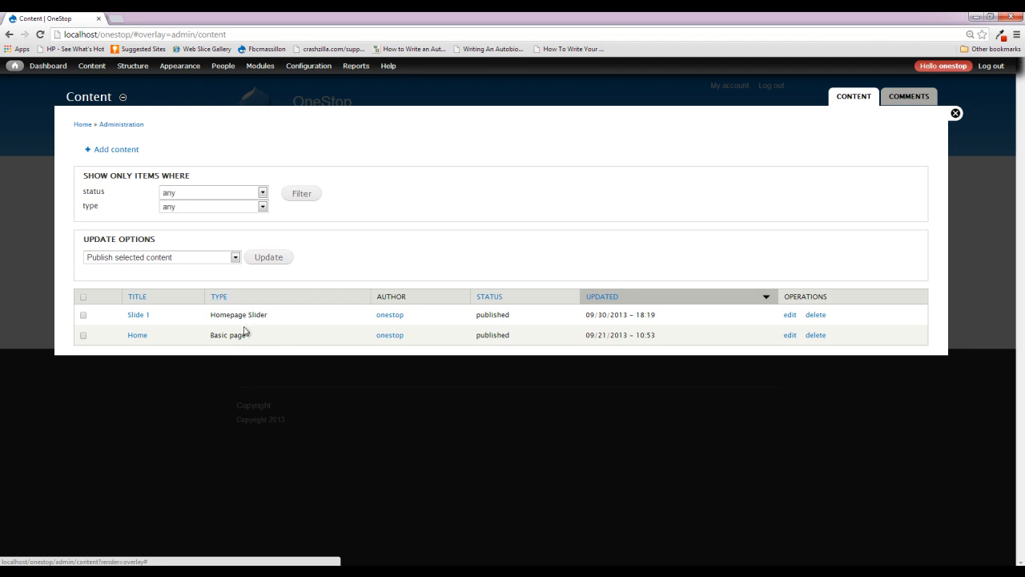
- Filter the content list by the type Homepage Slider, then close the overlay
left_click(238, 210)
left_click(236, 244)
left_click(299, 195)
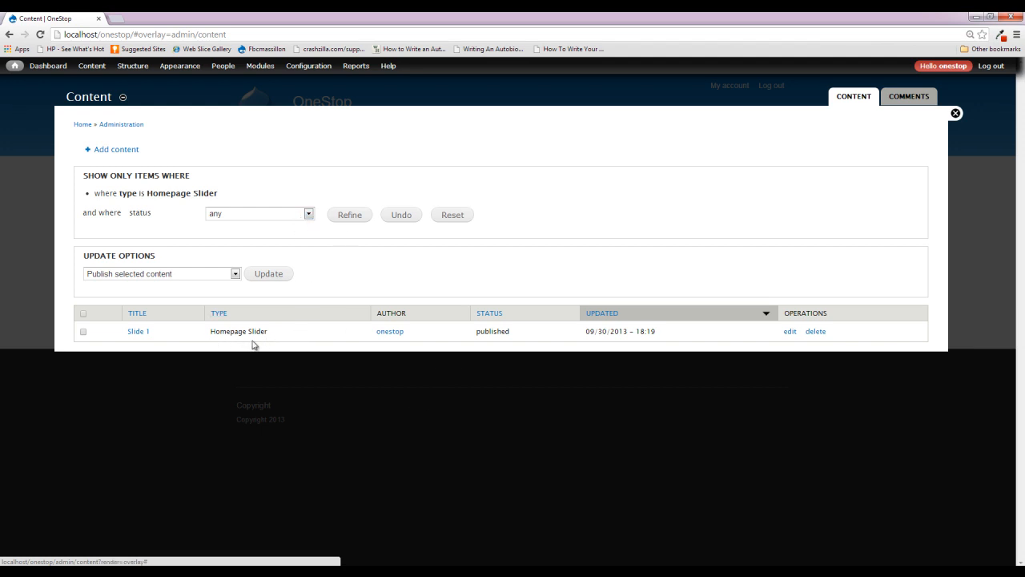
left_click(957, 114)
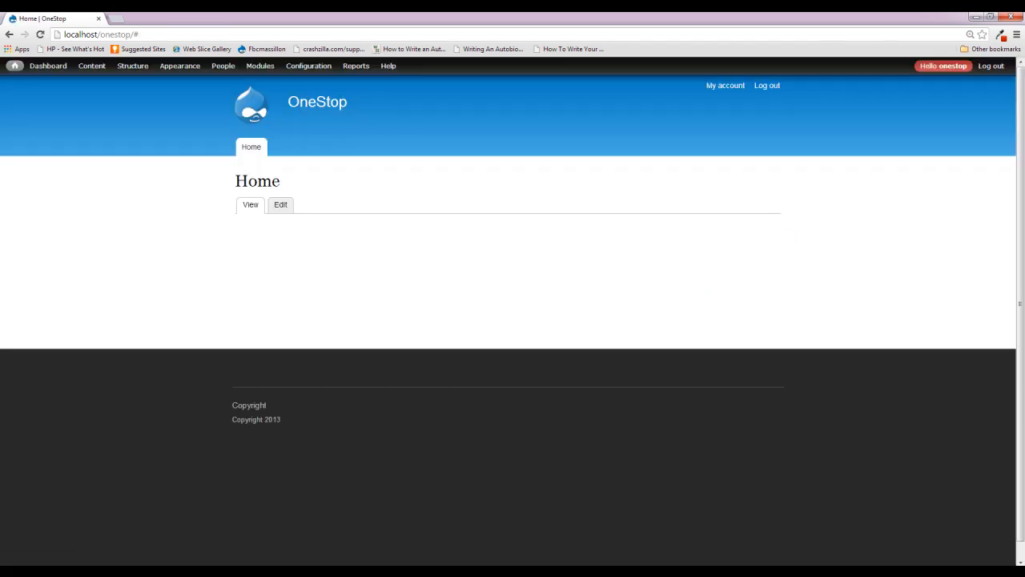
- Switch back to Paint, sketch short lines, wavy lines and an empty box beside the BP row, and double-underline the lower X
left_click(280, 570)
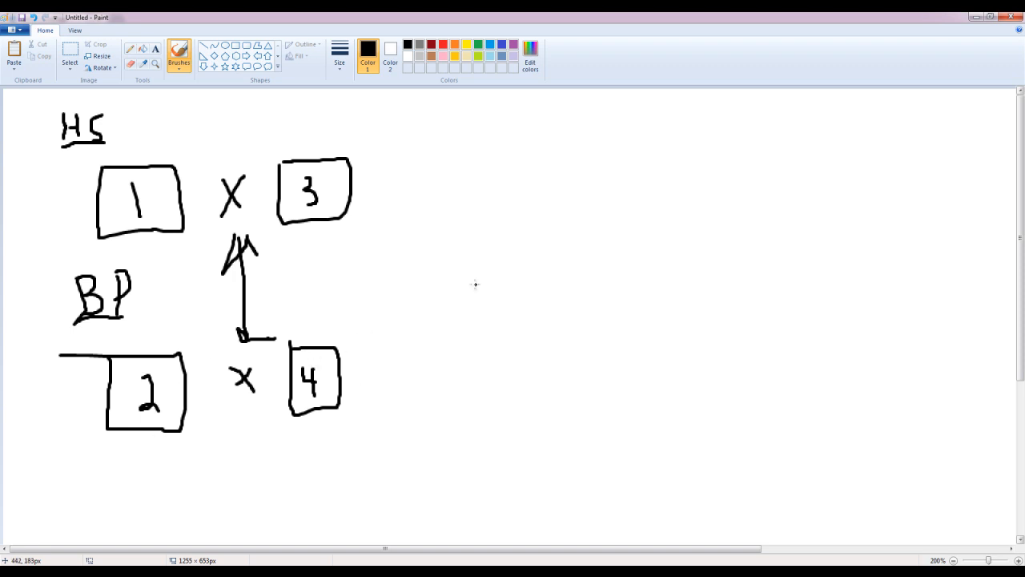
mouse_move(460, 364)
left_mouse_down()
mouse_move(497, 364)
mouse_move(482, 407)
left_mouse_up()
mouse_move(538, 372)
left_mouse_down()
mouse_move(576, 372)
mouse_move(551, 394)
mouse_move(565, 404)
left_mouse_up()
mouse_move(590, 370)
left_mouse_down()
mouse_move(589, 439)
mouse_move(667, 362)
mouse_move(590, 368)
left_mouse_up()
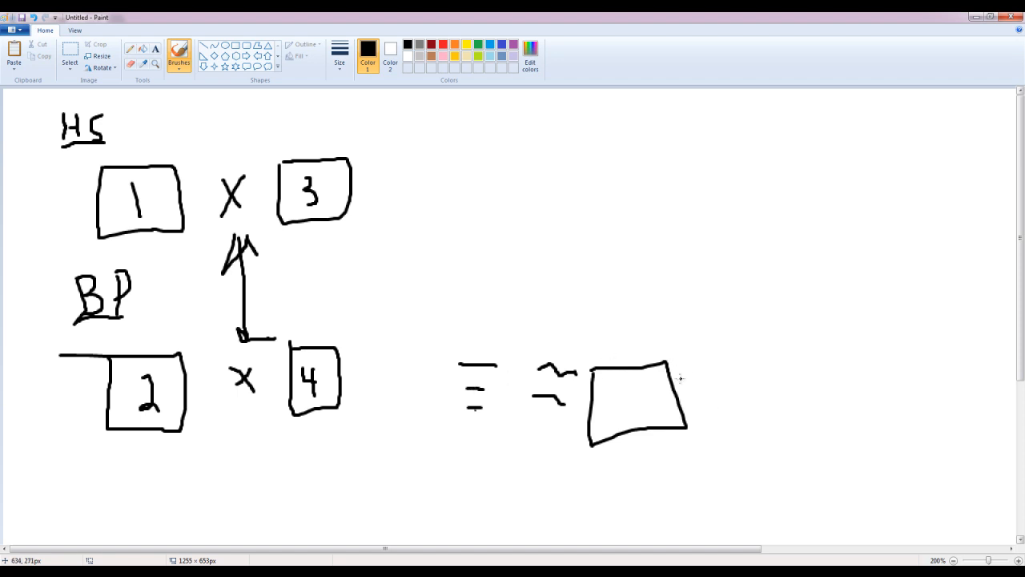
mouse_move(225, 406)
left_mouse_down()
mouse_move(261, 404)
mouse_move(259, 418)
left_mouse_up()
- Draw two converging slanted lines like a funnel beside the HS row, with two wavy lines between them
left_click_drag(485, 130, 521, 223)
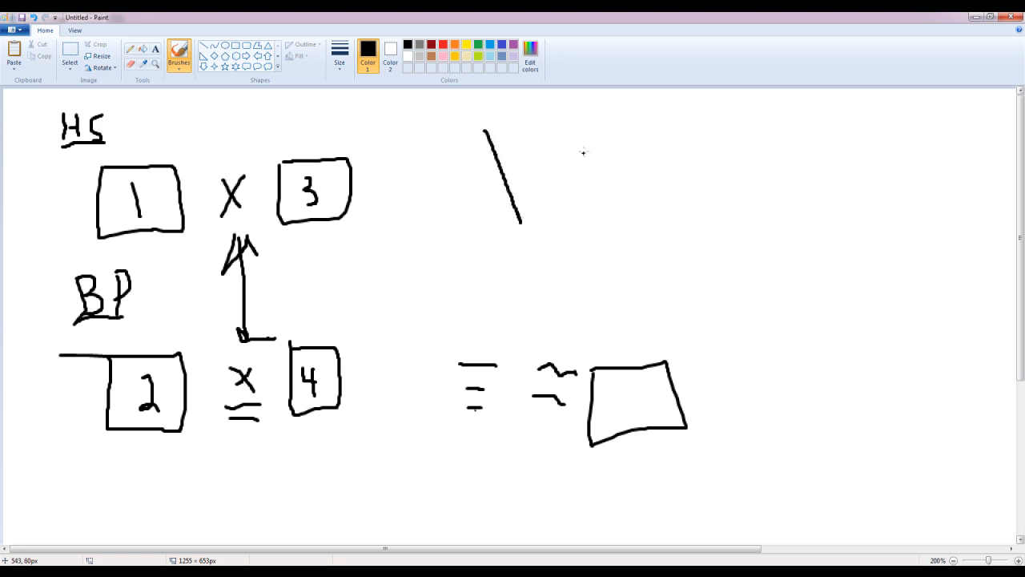
left_click_drag(613, 120, 592, 221)
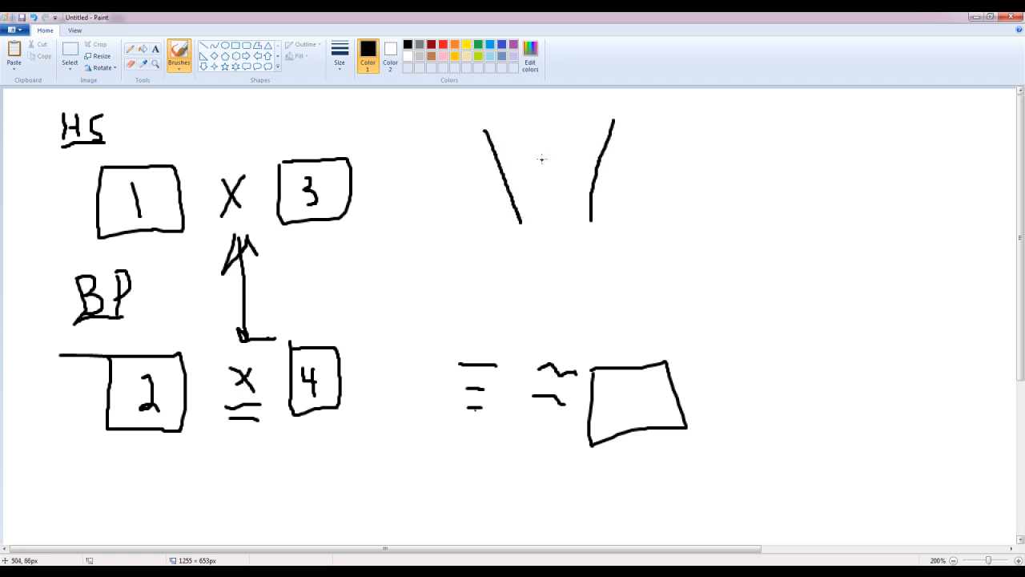
left_click_drag(514, 141, 592, 143)
left_click_drag(530, 189, 575, 194)
- Draw an arrow from the funnel back to HS, loop around the HS row, and add arrows leading into and out of the funnel
mouse_move(465, 130)
left_mouse_down()
mouse_move(154, 143)
mouse_move(176, 156)
left_mouse_up()
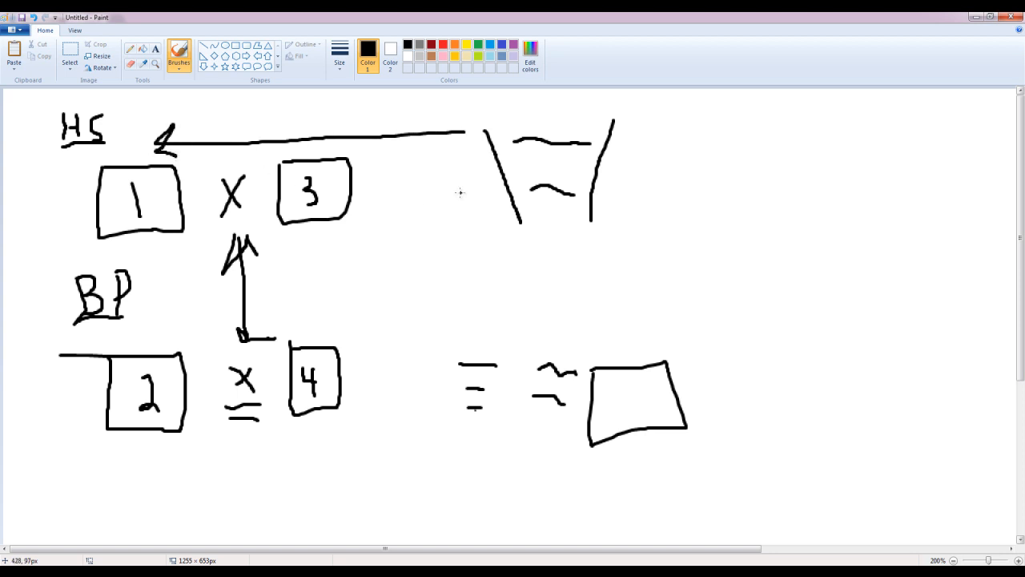
mouse_move(429, 147)
left_mouse_down()
mouse_move(89, 163)
mouse_move(76, 250)
mouse_move(232, 267)
mouse_move(407, 205)
mouse_move(406, 153)
mouse_move(496, 173)
mouse_move(483, 166)
mouse_move(490, 182)
left_mouse_up()
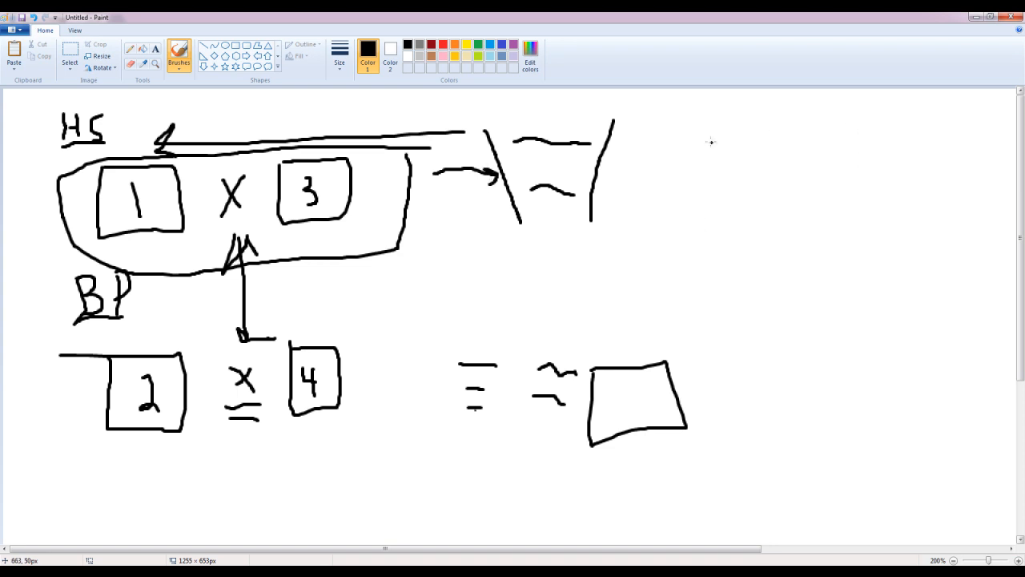
mouse_move(634, 163)
left_mouse_down()
mouse_move(696, 157)
mouse_move(697, 172)
left_mouse_up()
mouse_move(769, 128)
left_mouse_down()
mouse_move(766, 287)
mouse_move(971, 258)
mouse_move(942, 138)
mouse_move(776, 141)
left_mouse_up()
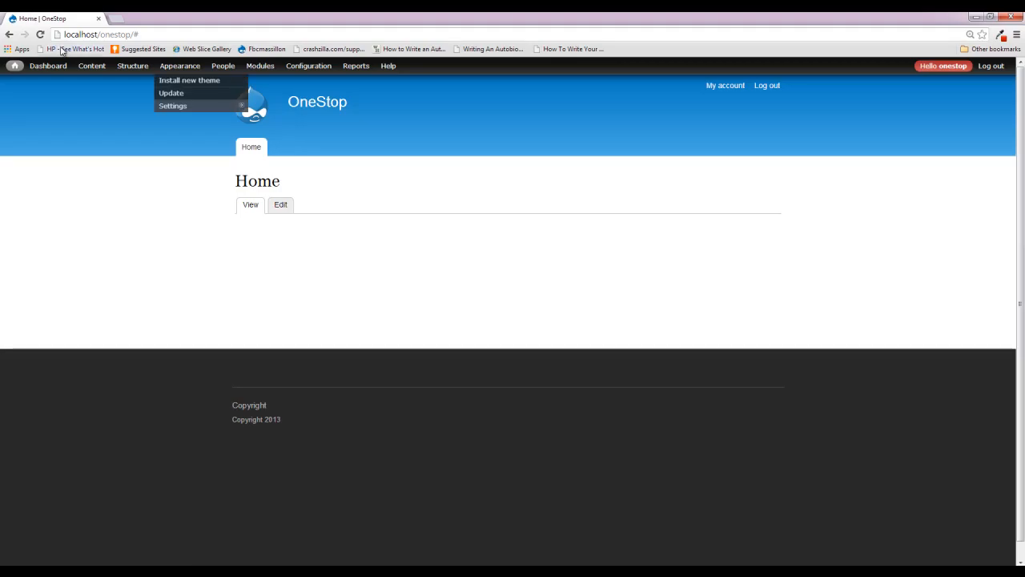
- Search Google for "drupal views" in a new Chrome tab and open the Views project page on drupal.org
left_click(114, 19)
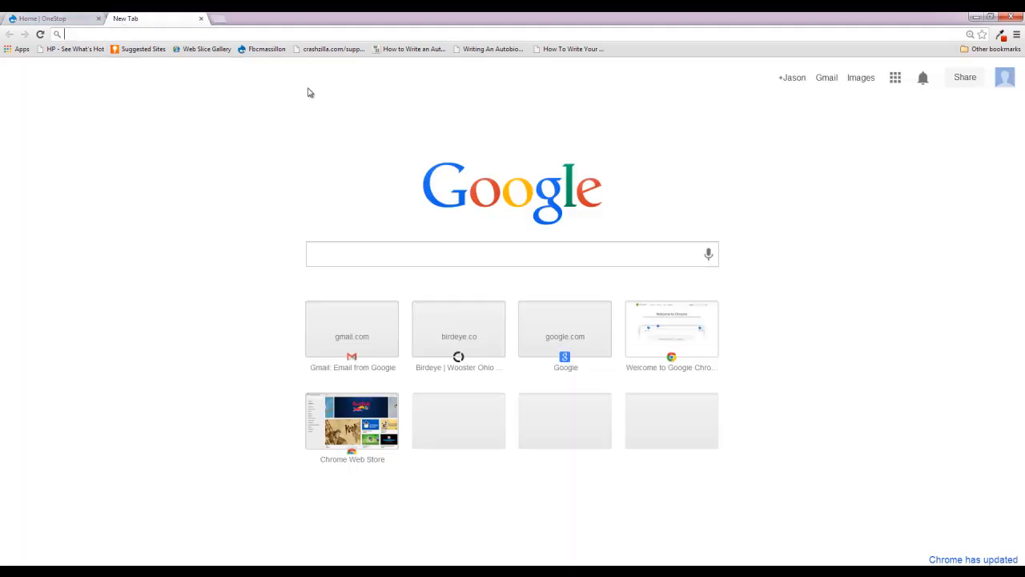
type("drupal views")
key("Return")
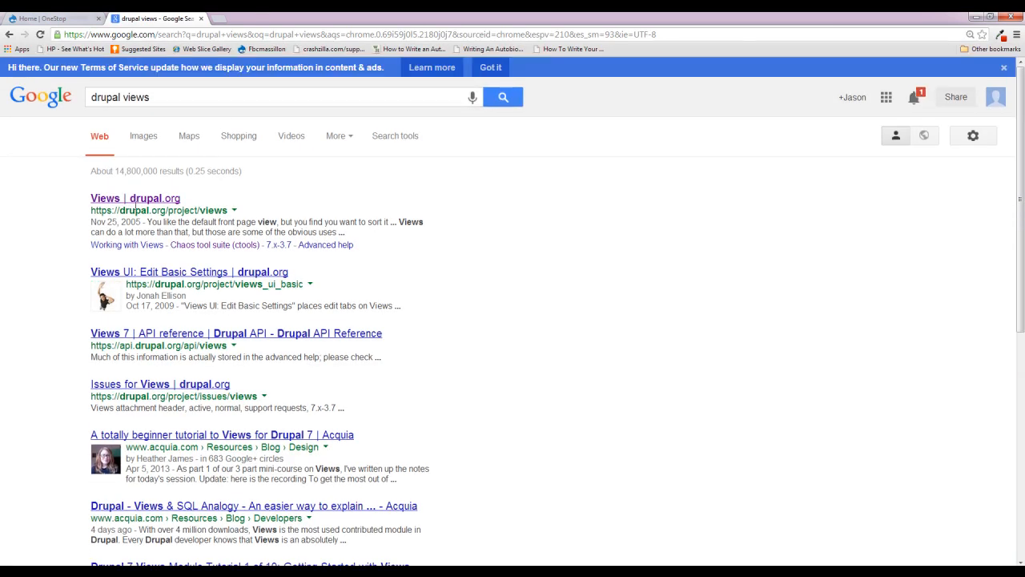
left_click(144, 200)
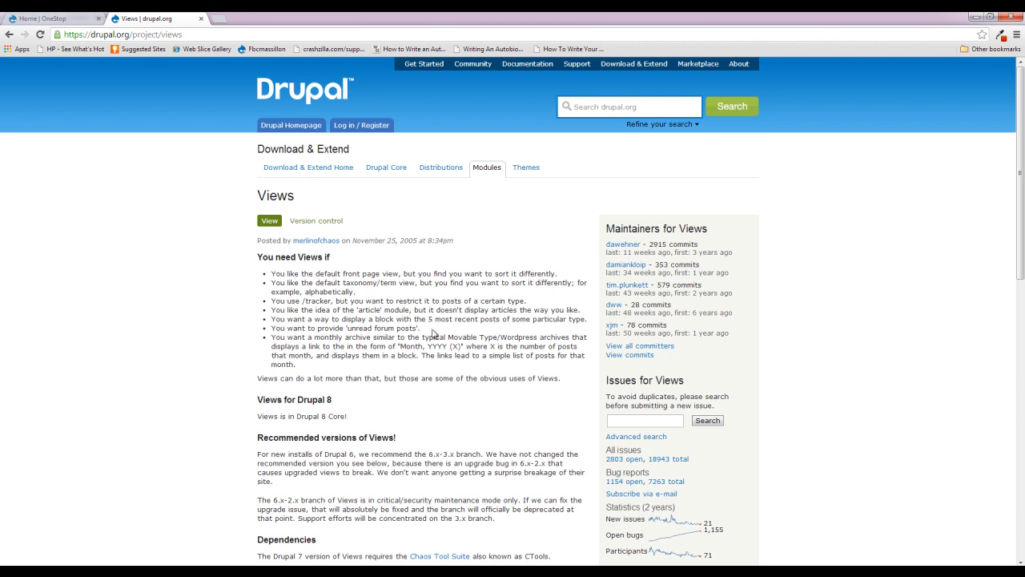
- Examine the Views page's Drupal 8 note, release downloads and Dependencies section
scroll(228, 359, "down", 1)
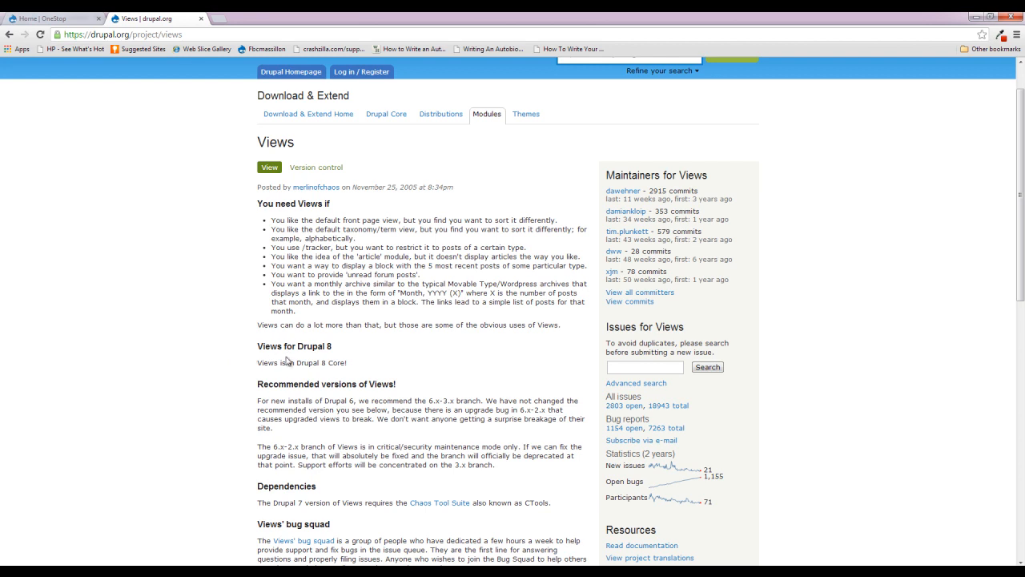
left_click_drag(296, 345, 333, 347)
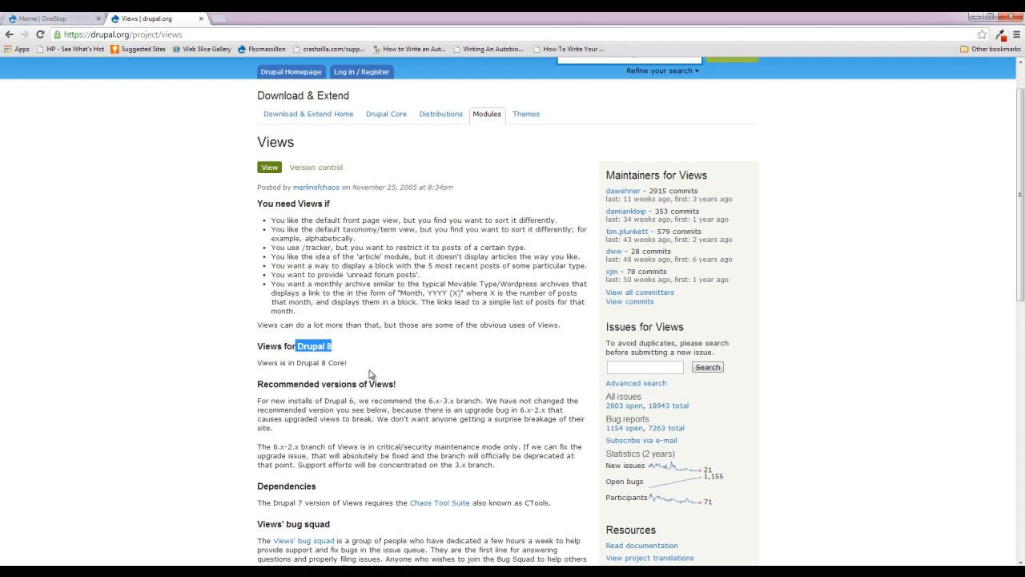
left_click(445, 381)
scroll(324, 395, "down", 2)
scroll(324, 395, "down", 5)
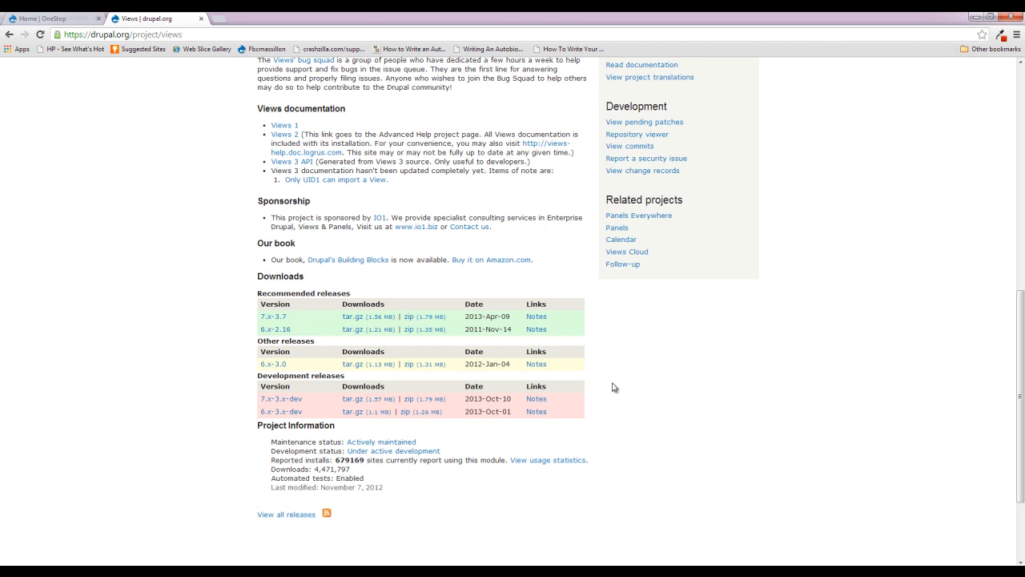
scroll(595, 409, "up", 2)
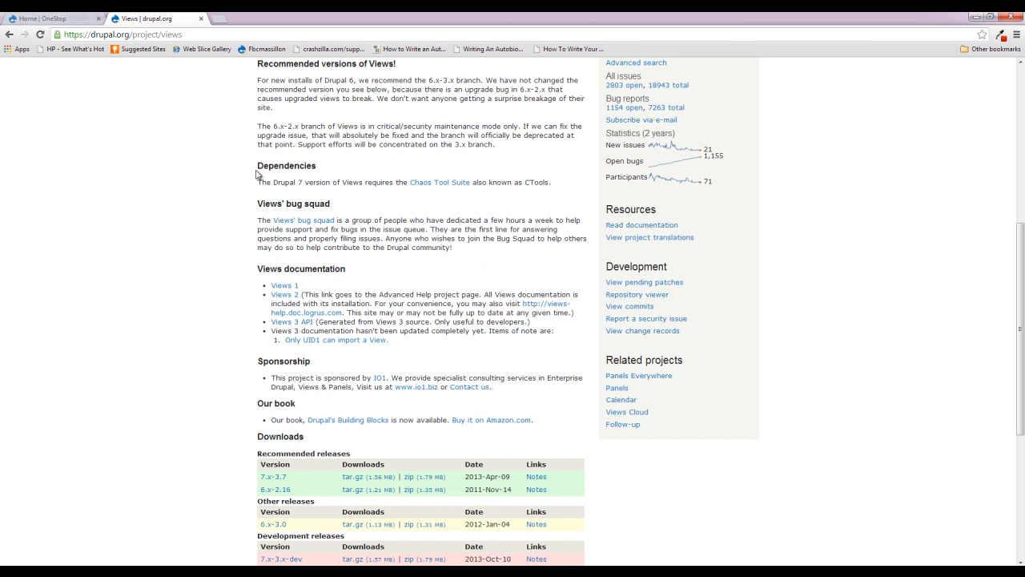
left_click_drag(257, 166, 319, 163)
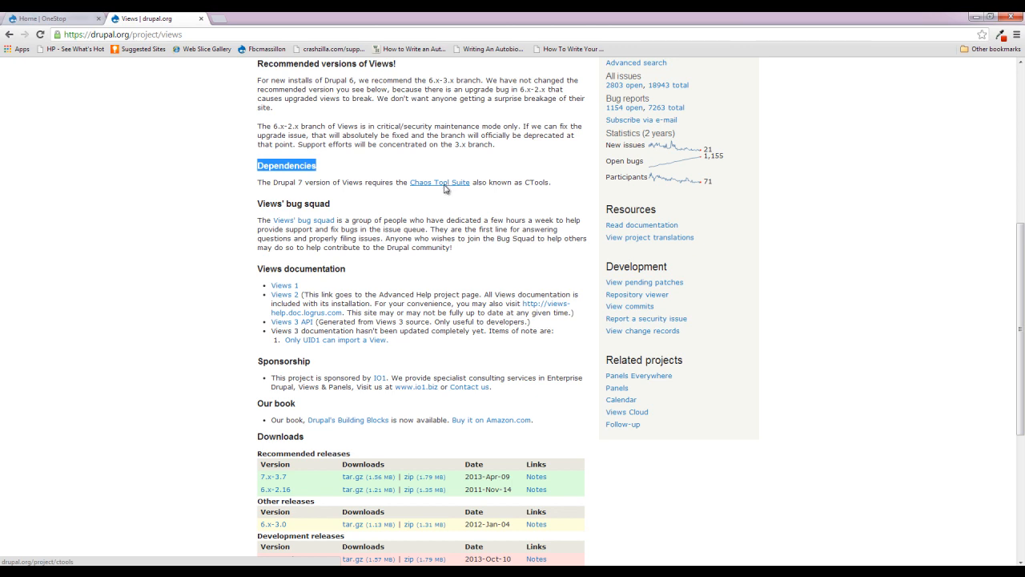
- Open the Chaos Tool Suite project page, look at its downloads, and close the tab
left_click(430, 184)
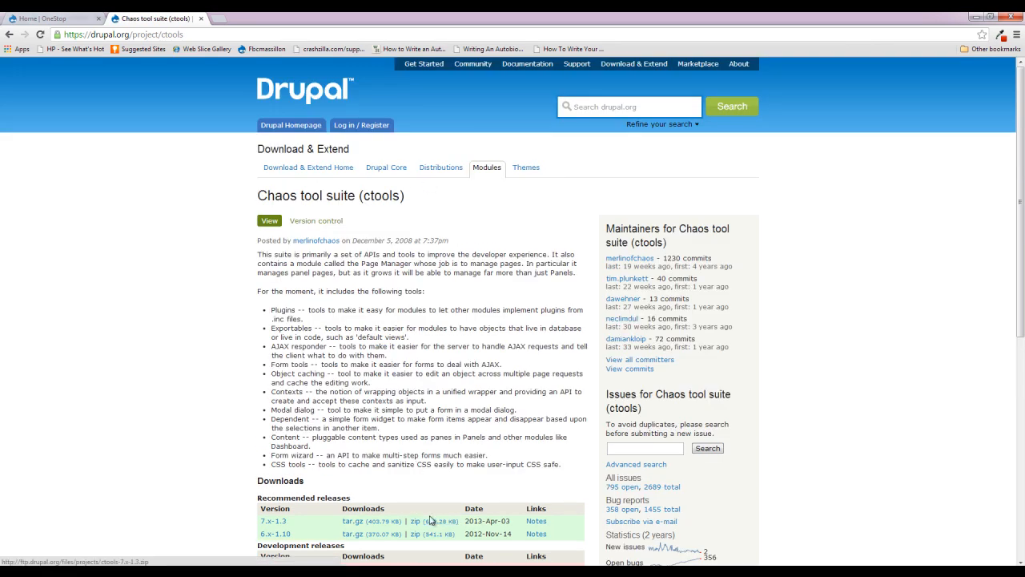
scroll(431, 257, "down", 1)
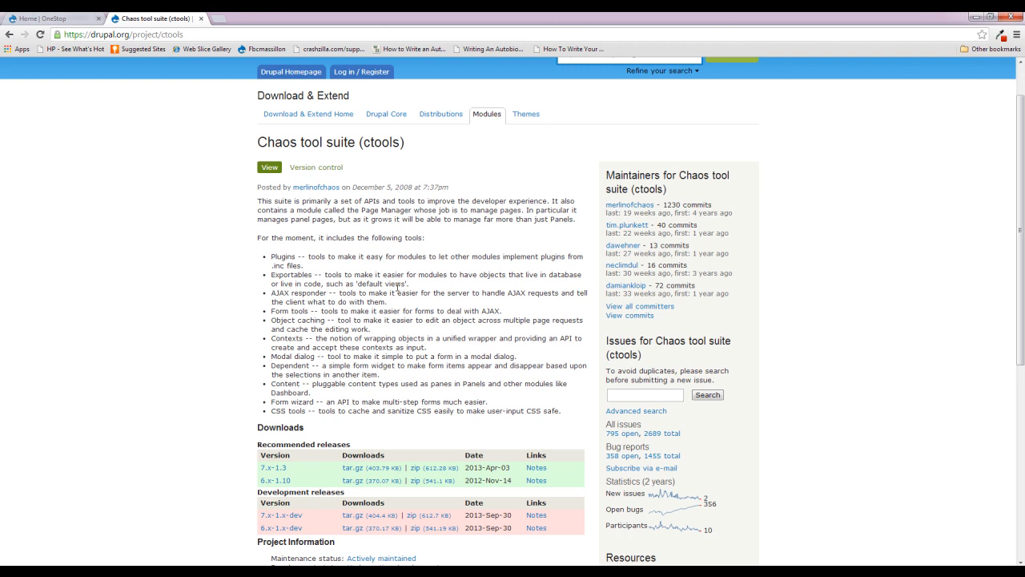
left_click(201, 18)
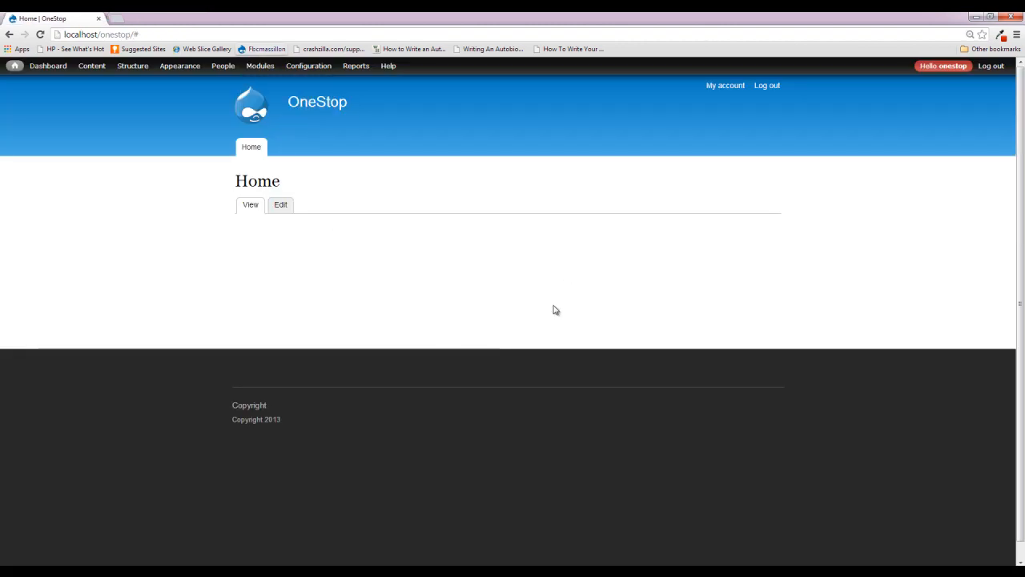
- Open the site's modules list and collapse the Core and Administration groups
left_click(260, 65)
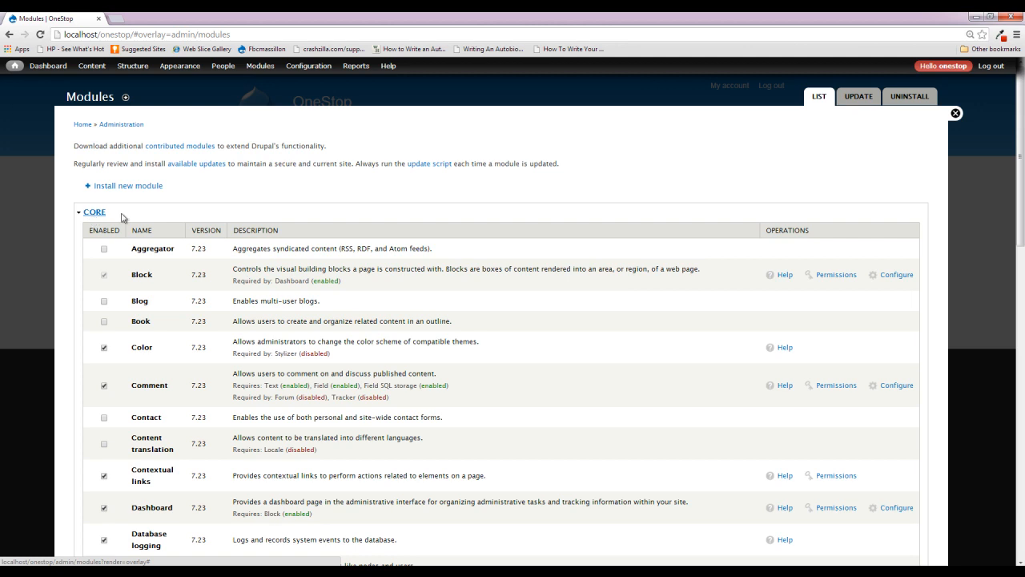
left_click(93, 215)
left_click(136, 240)
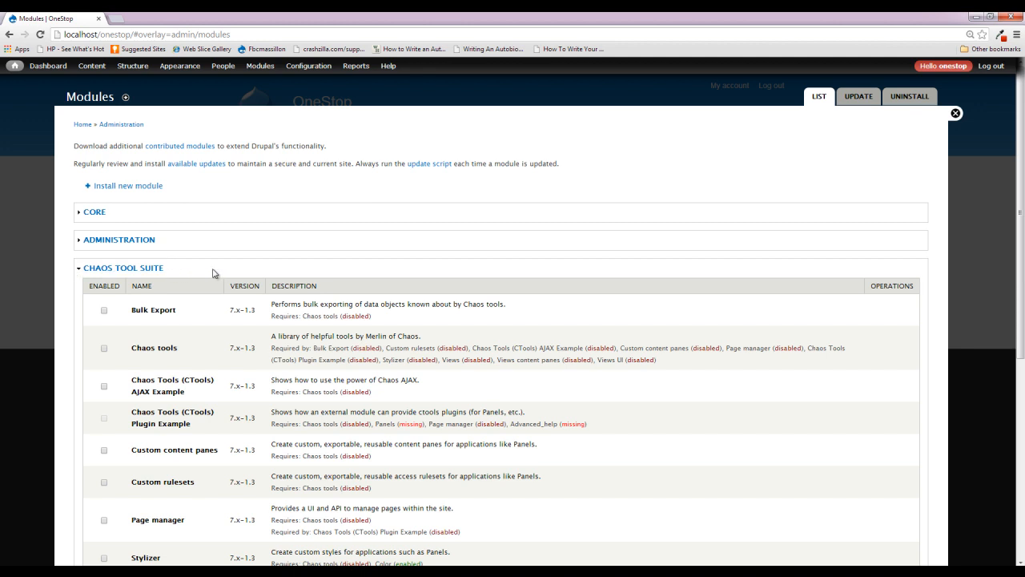
- Look through the Chaos Tool Suite, Fields and Views groups and mark the Chaos tools module as enabled
scroll(216, 272, "down", 3)
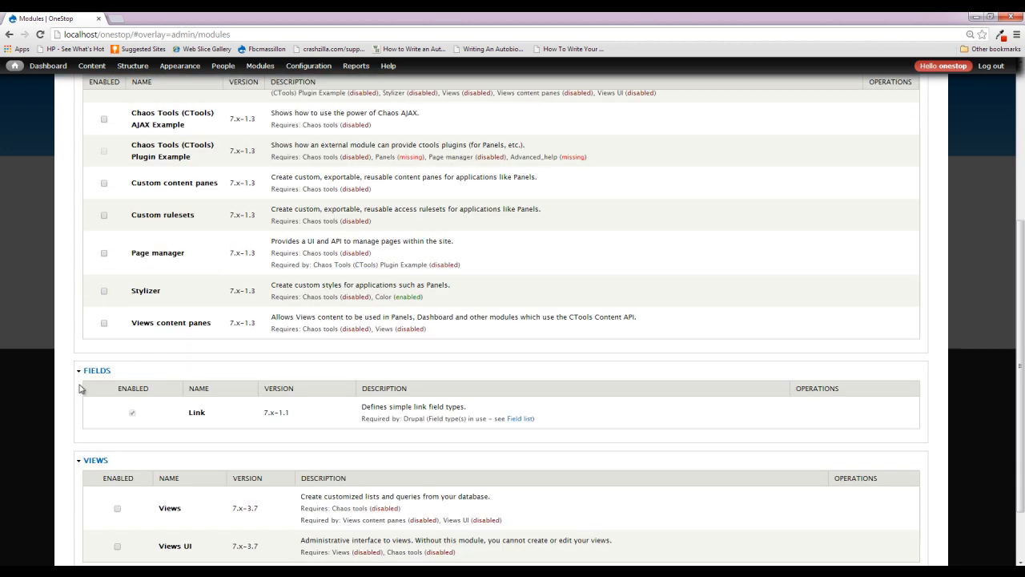
scroll(112, 443, "down", 1)
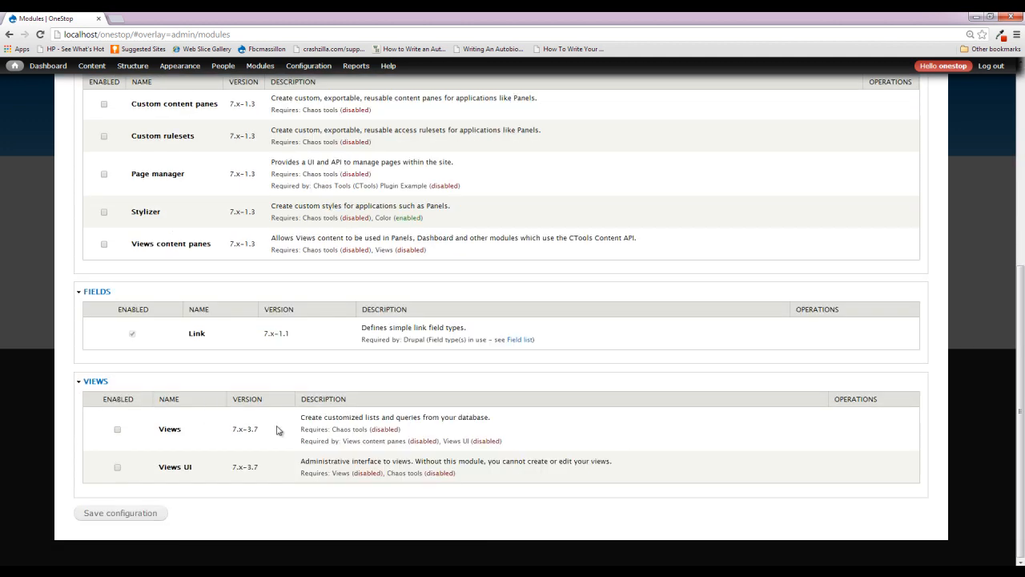
scroll(443, 477, "up", 4)
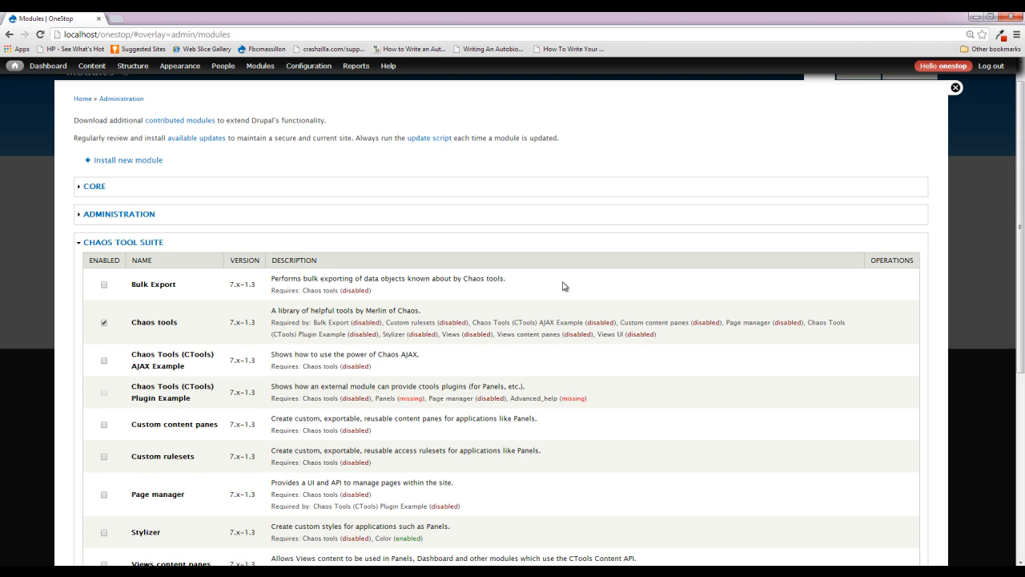
- Mark the Views module as enabled and save the module configuration
scroll(160, 287, "down", 2)
scroll(161, 287, "down", 2)
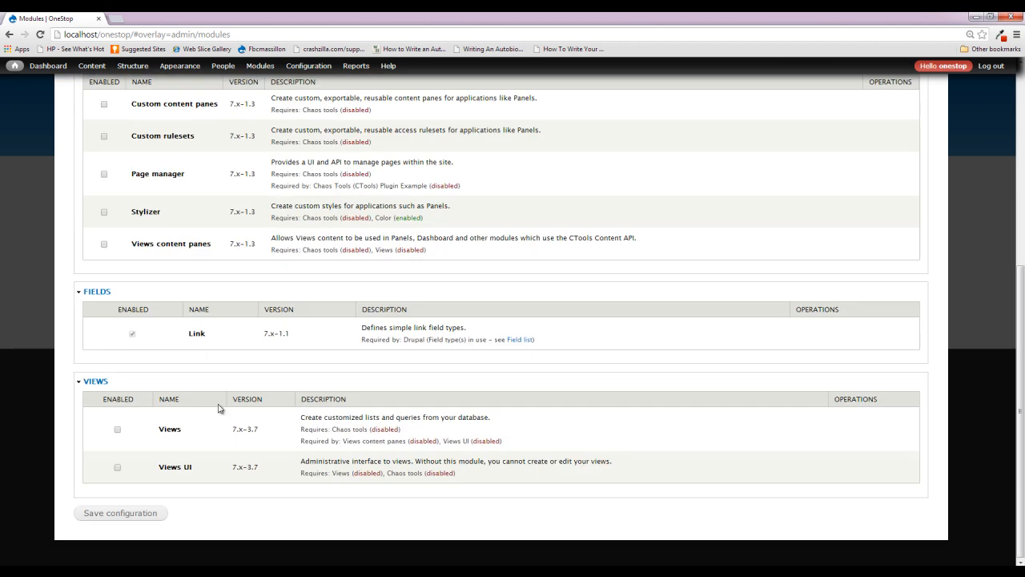
left_click(172, 431)
left_click(126, 524)
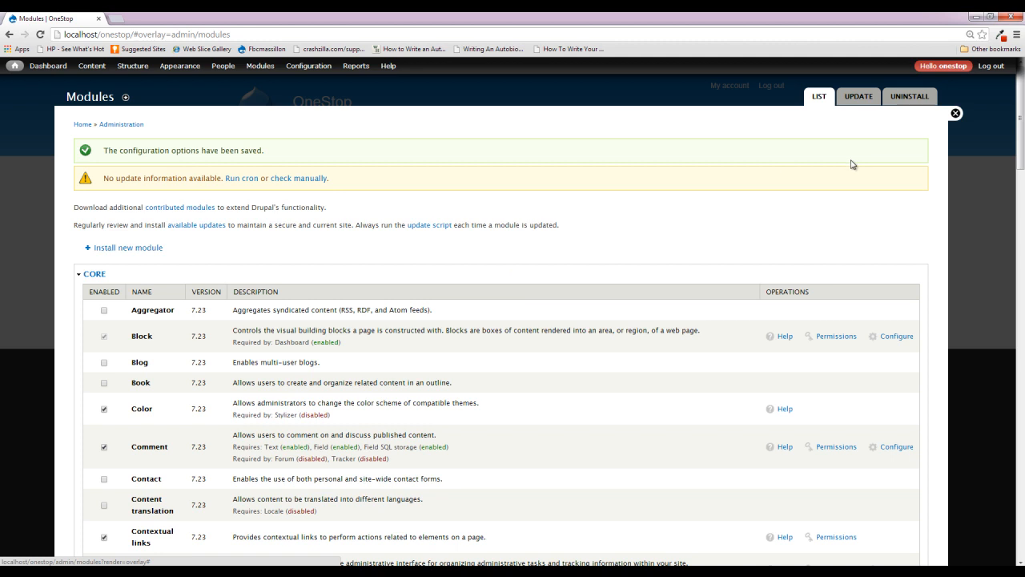
- Close the modules list and start adding a new view to the site
left_click(957, 114)
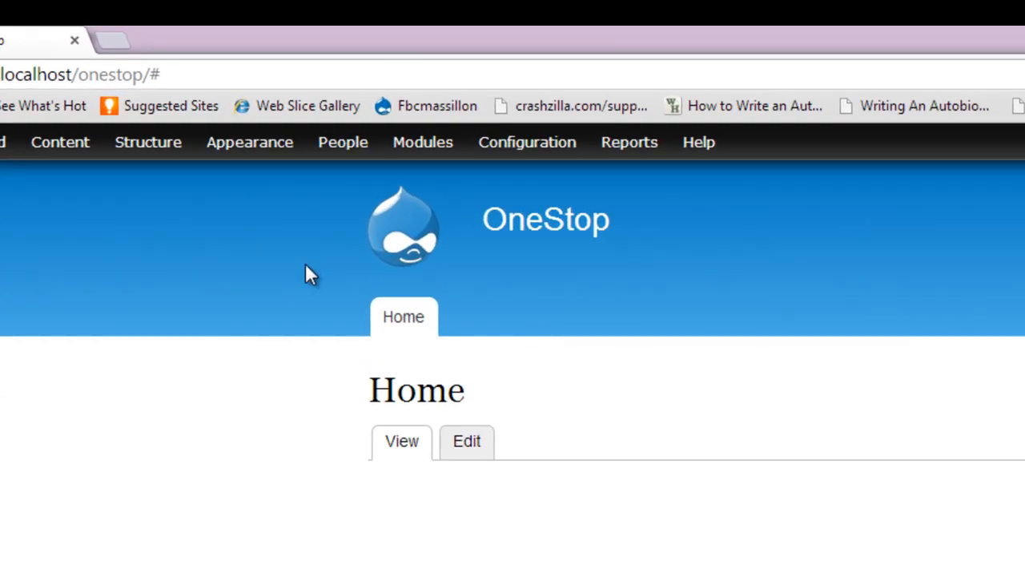
mouse_move(149, 154)
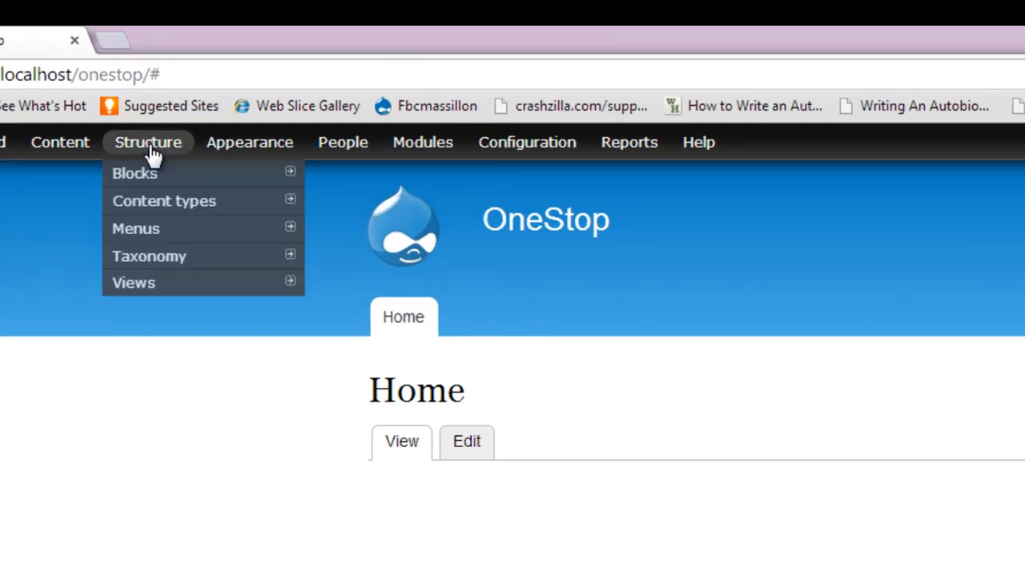
mouse_move(174, 286)
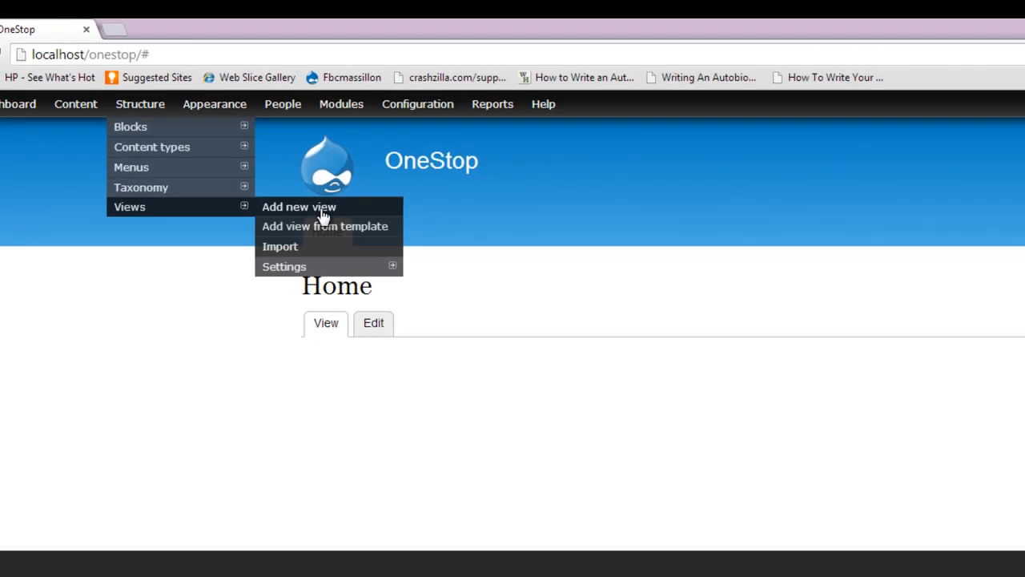
left_click(396, 287)
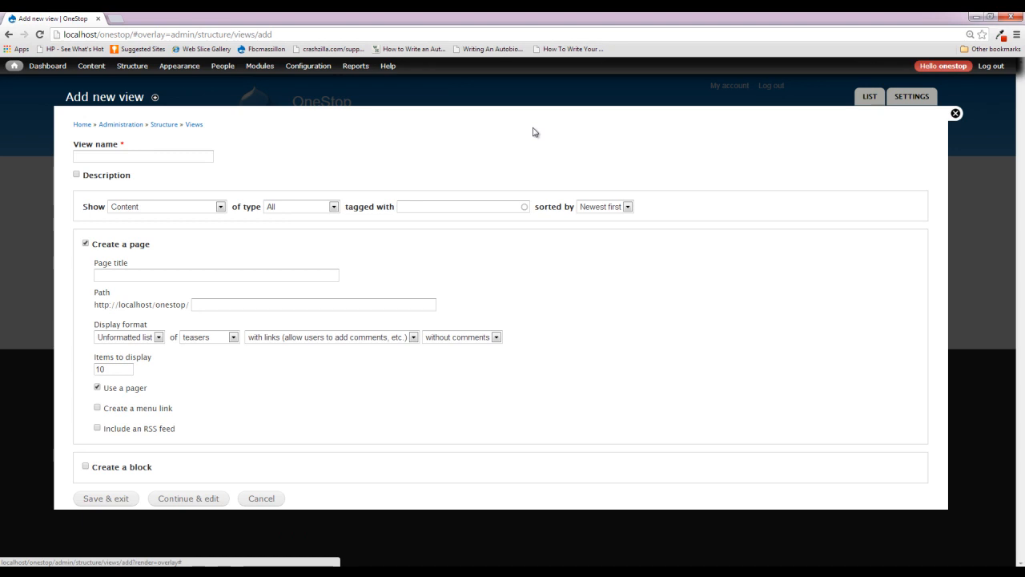
- Name the new view "Homepage Slider"
left_click(195, 157)
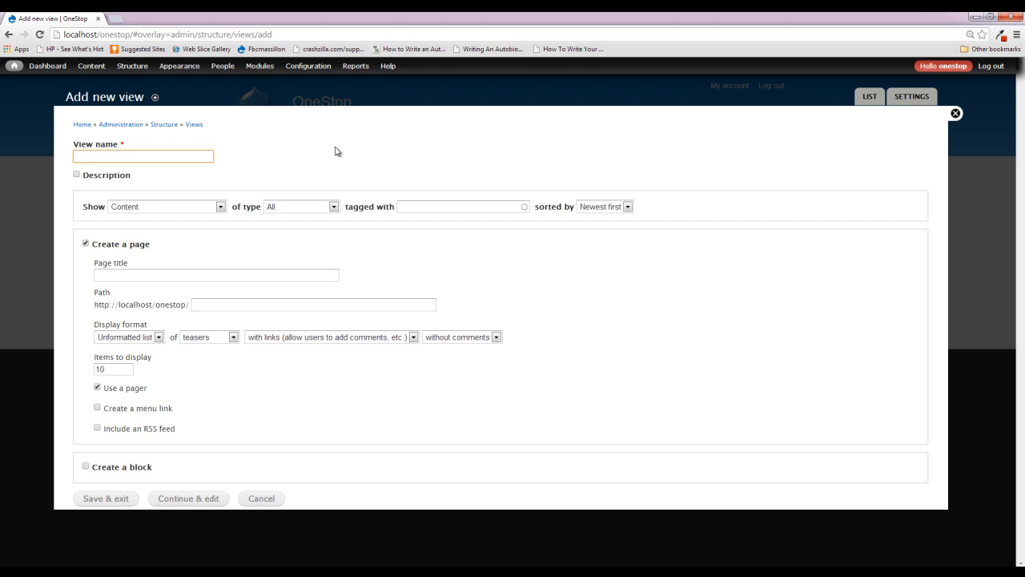
type("Homepage S")
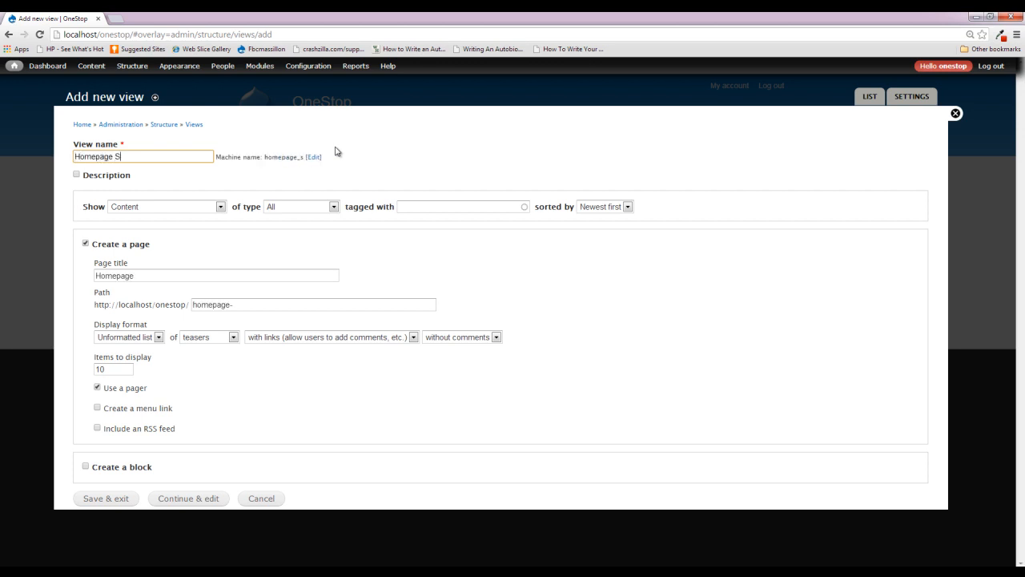
type("lider")
left_click(107, 471)
scroll(190, 458, "down", 1)
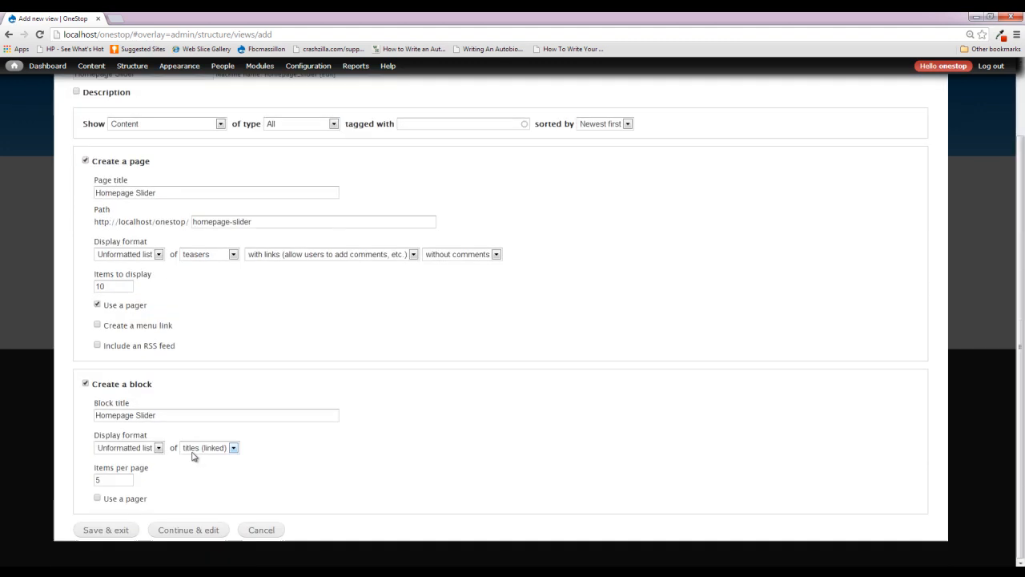
left_click(133, 387)
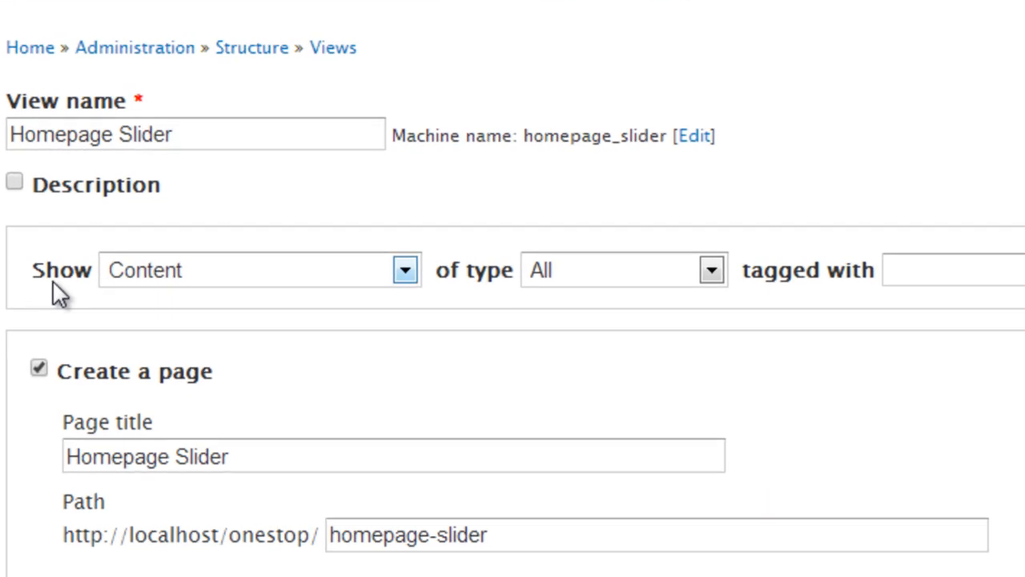
- Set the view to show Content of type Homepage Slider
left_click(405, 275)
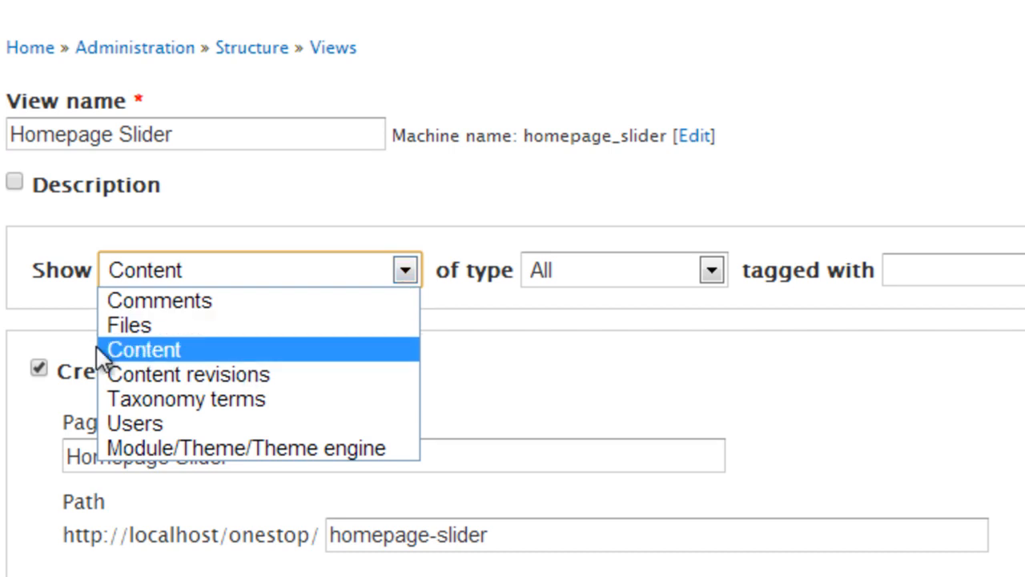
left_click(166, 353)
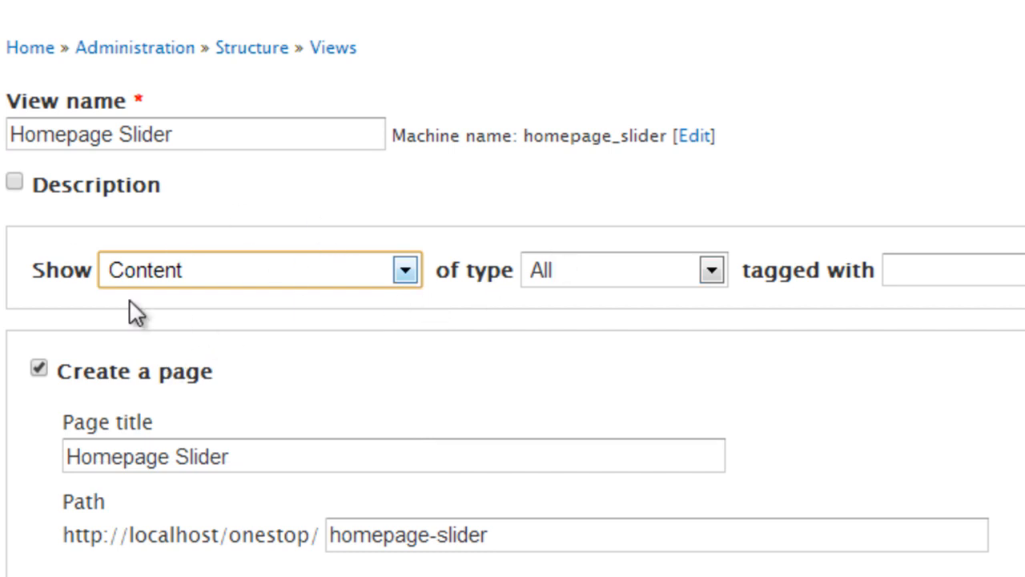
left_click(623, 277)
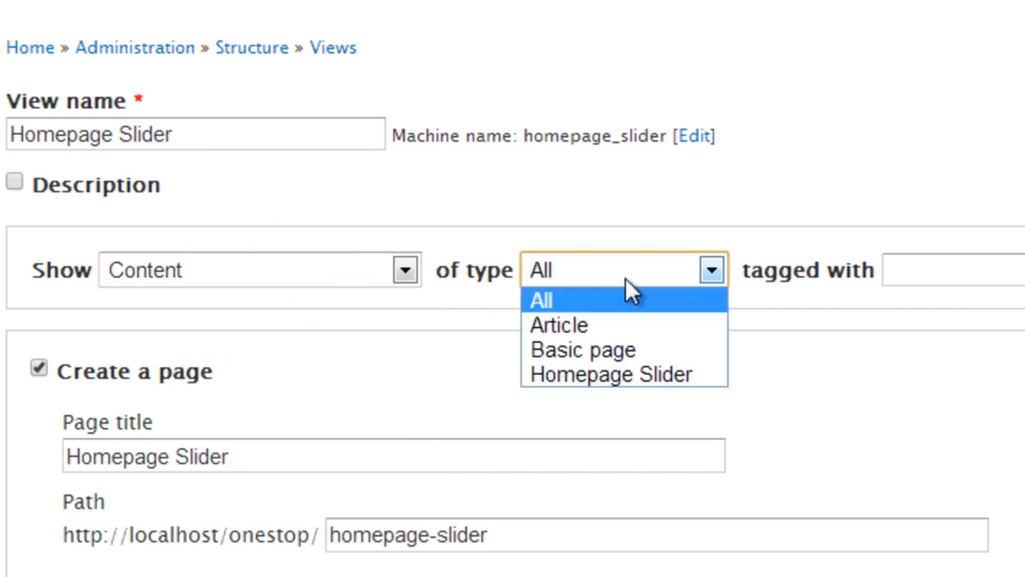
left_click(660, 370)
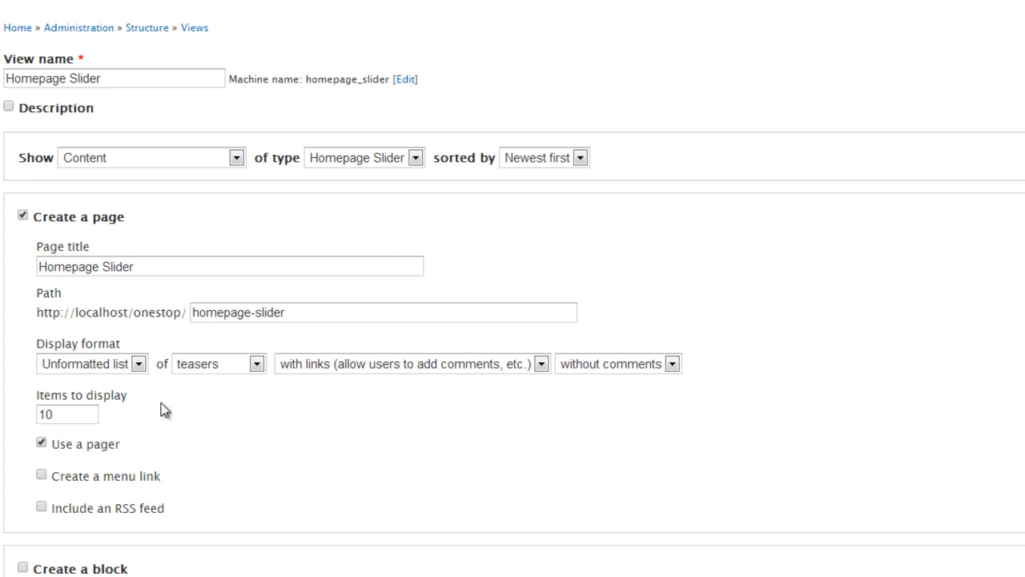
- Have the view create a block instead of a page, and leave the block title empty
left_click(105, 222)
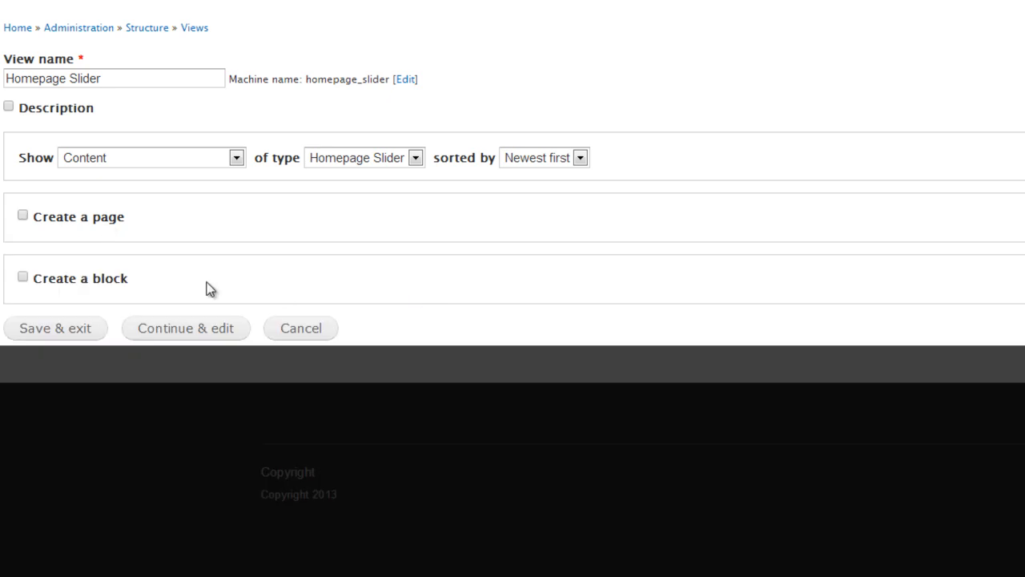
left_click(68, 281)
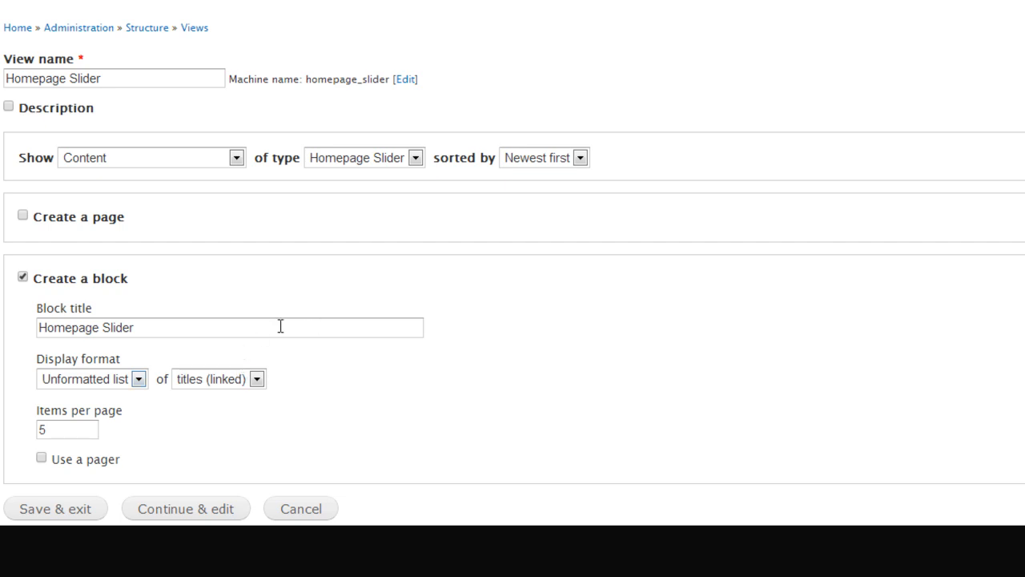
left_click(161, 327)
key("ctrl+a")
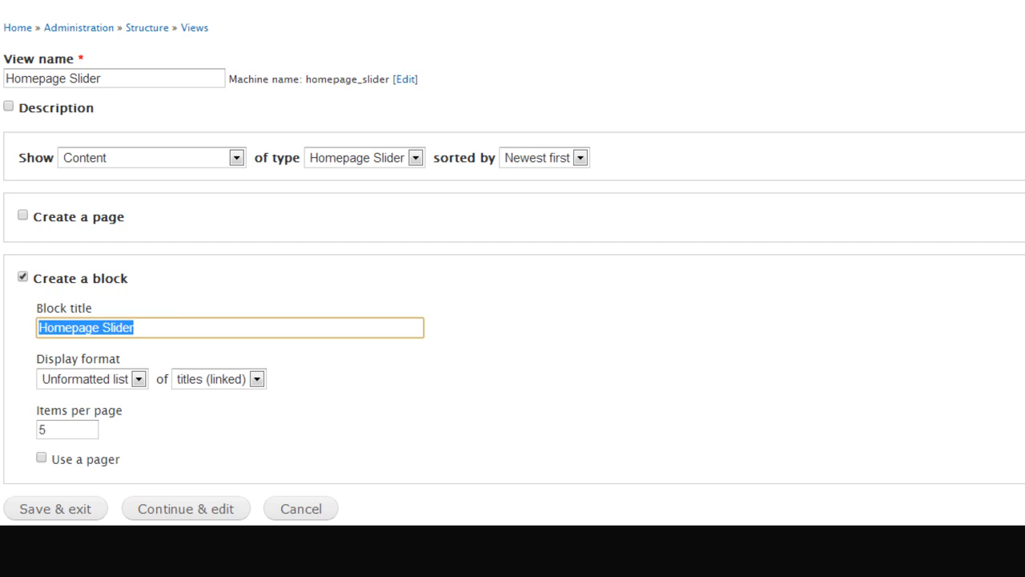
key("BackSpace")
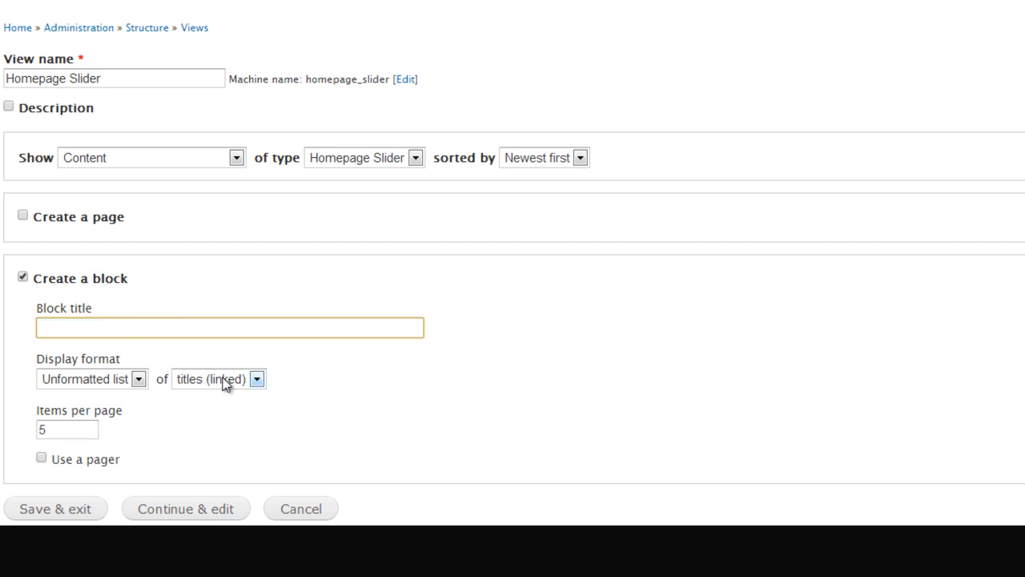
- Set the block's display format to an unformatted list of fields and continue to editing the view
left_click(137, 382)
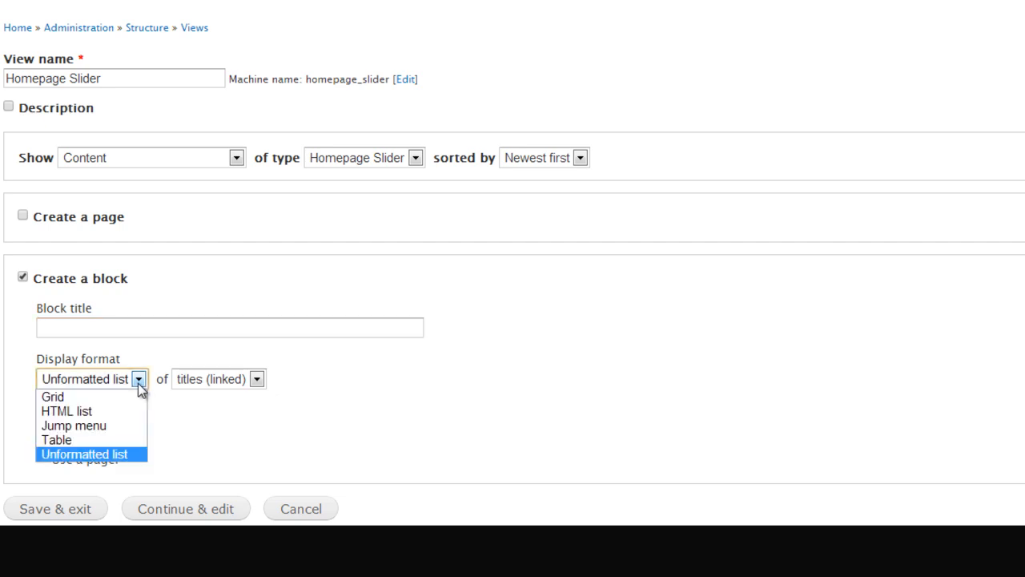
left_click(117, 454)
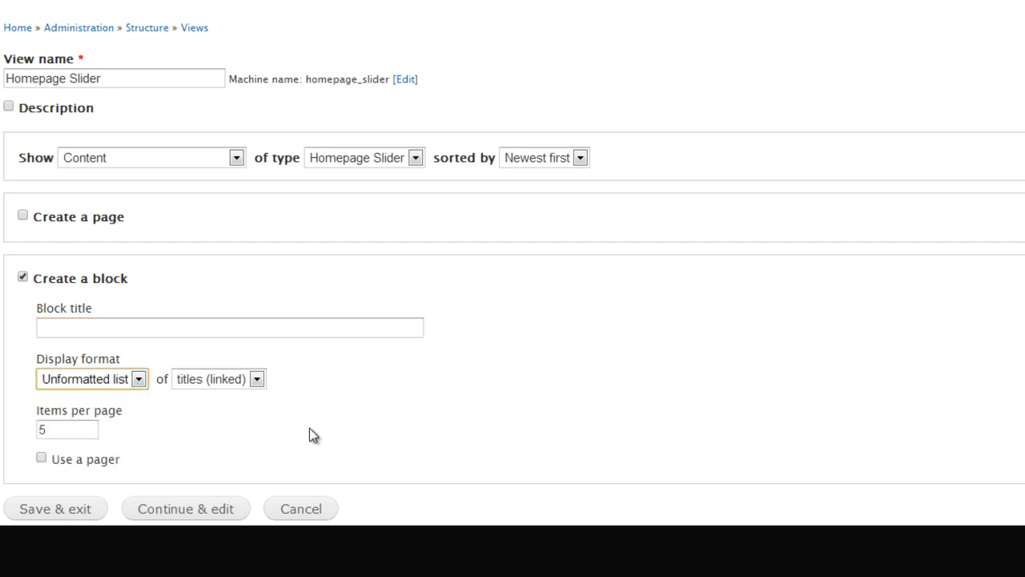
left_click(256, 381)
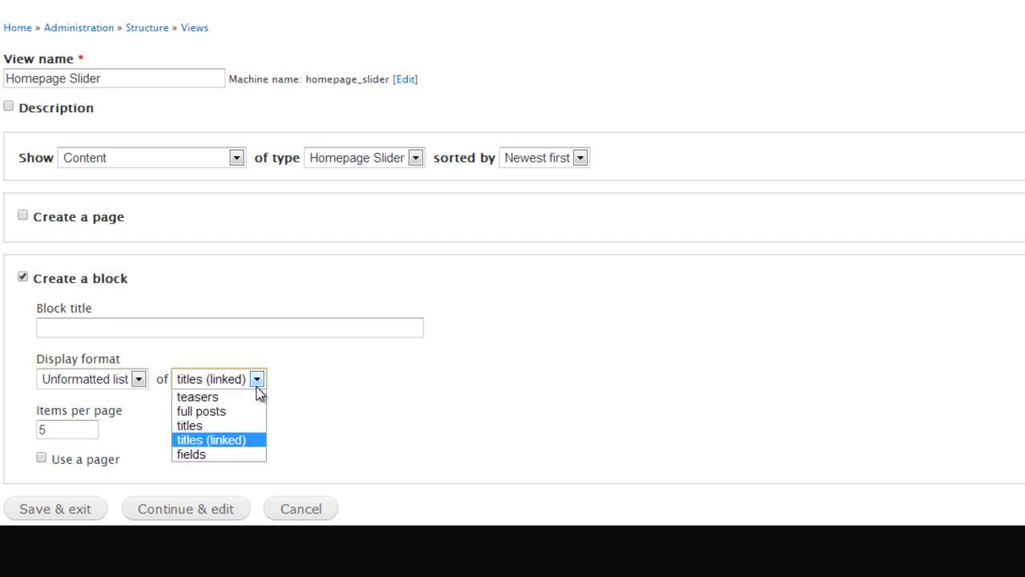
left_click(232, 454)
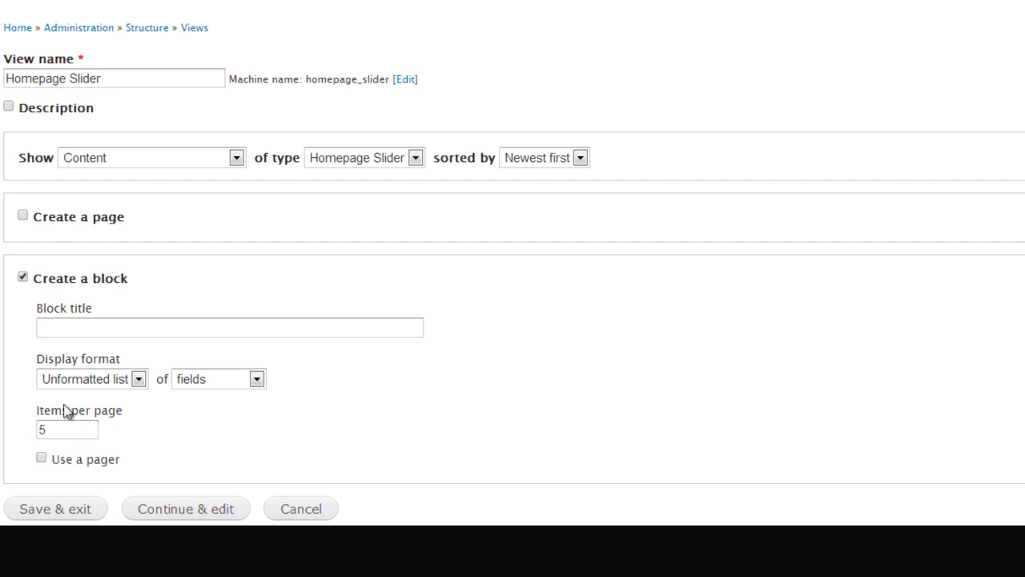
left_click(190, 517)
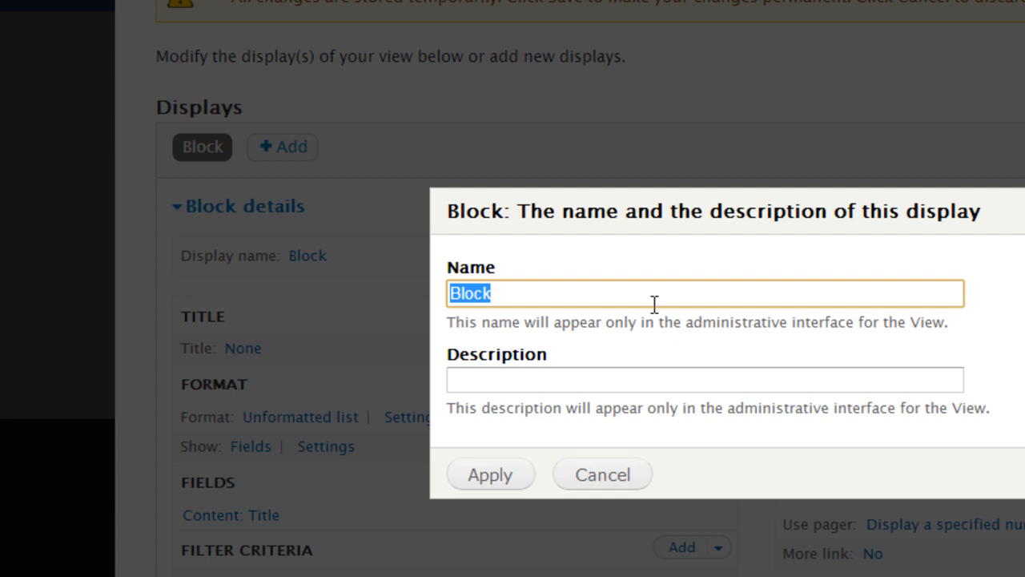
- Rename the view's block display to "Homepage Slider" and apply the name
type("Homepage")
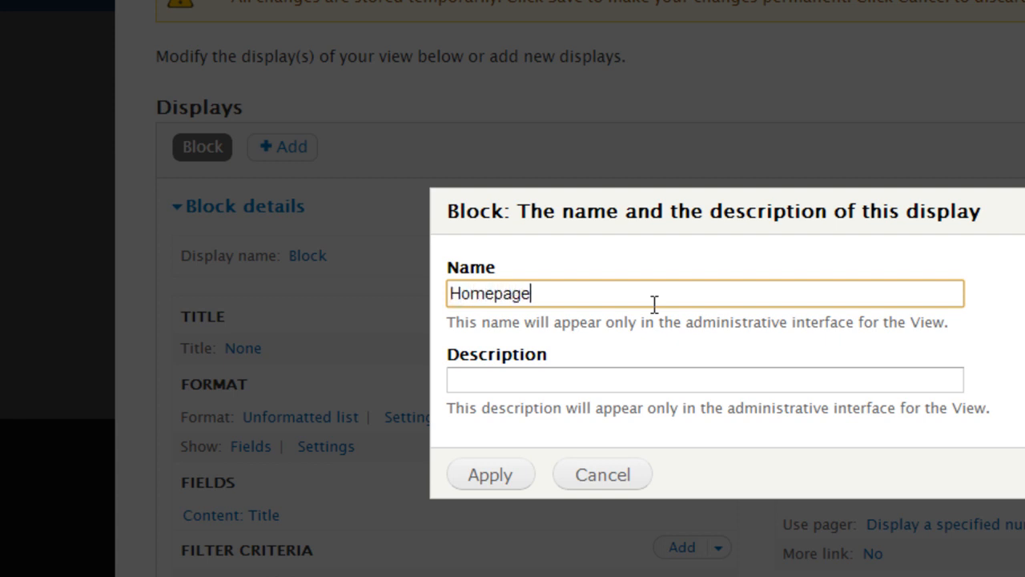
type(" Slider")
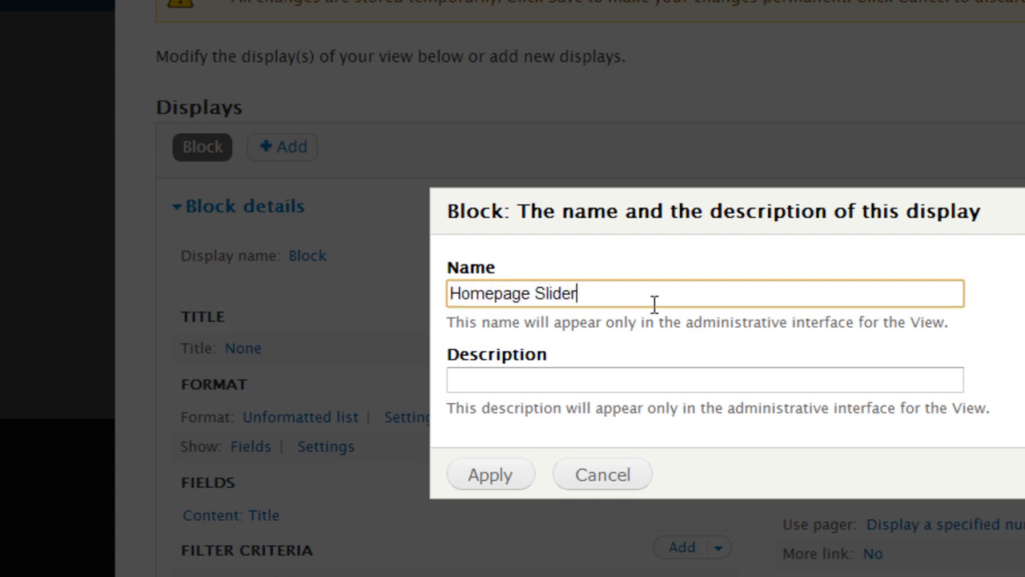
key("Return")
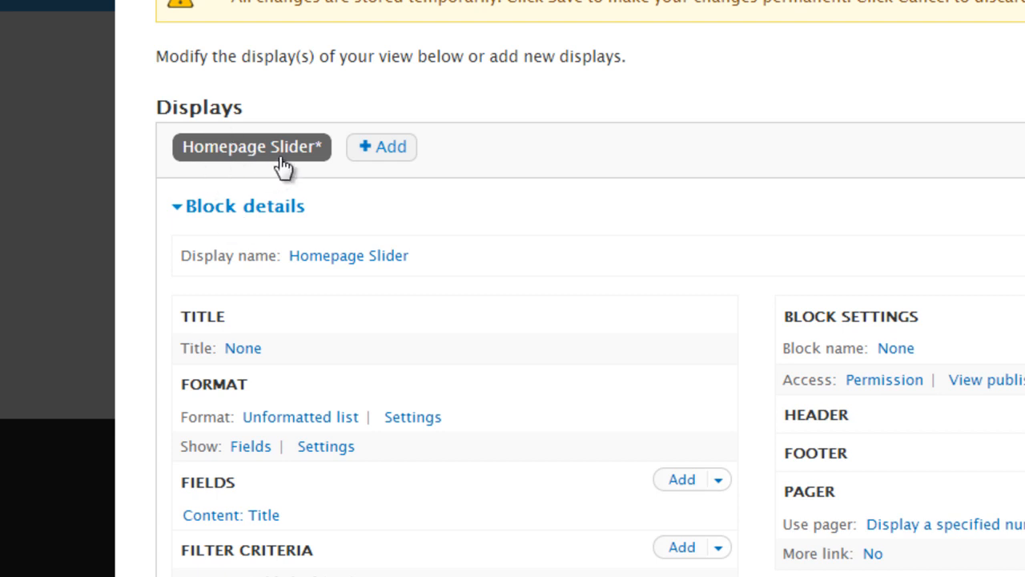
- Examine the option to add displays, the fields, filter and sort criteria, and the preview of the Homepage Slider view
left_click(393, 148)
mouse_move(378, 160)
scroll(313, 304, "down", 2)
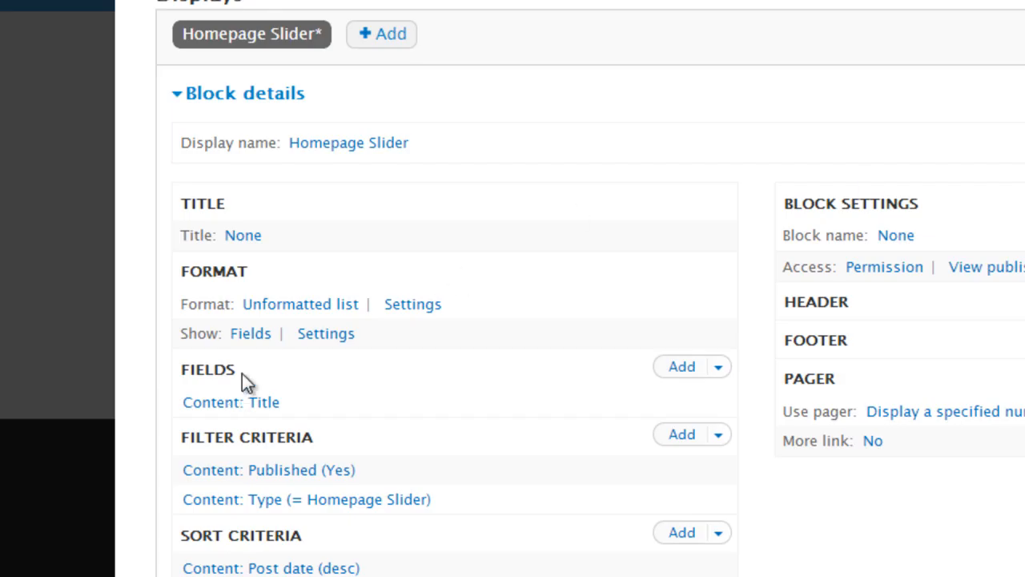
left_click_drag(182, 369, 339, 425)
left_click(321, 415)
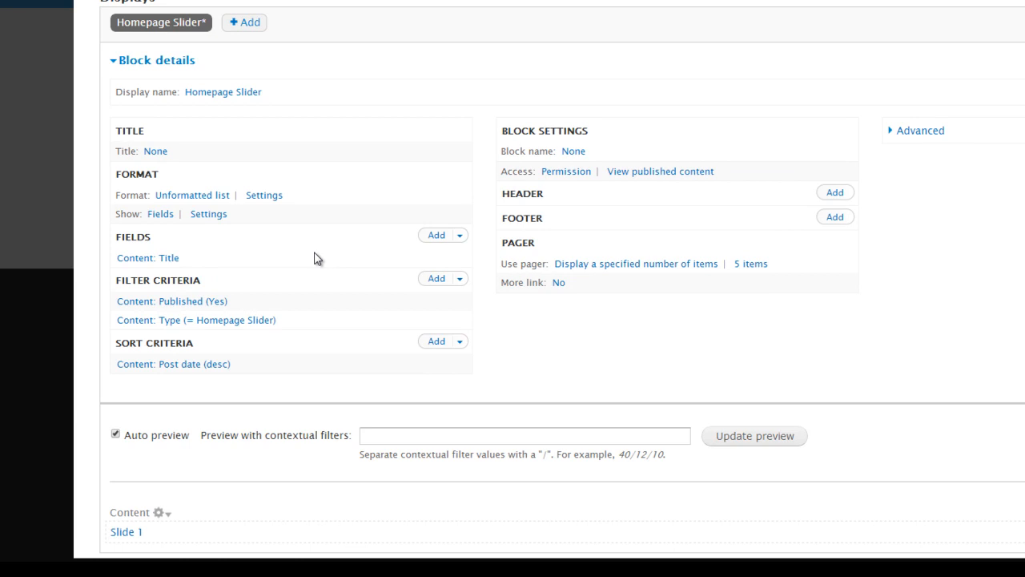
scroll(315, 258, "down", 1)
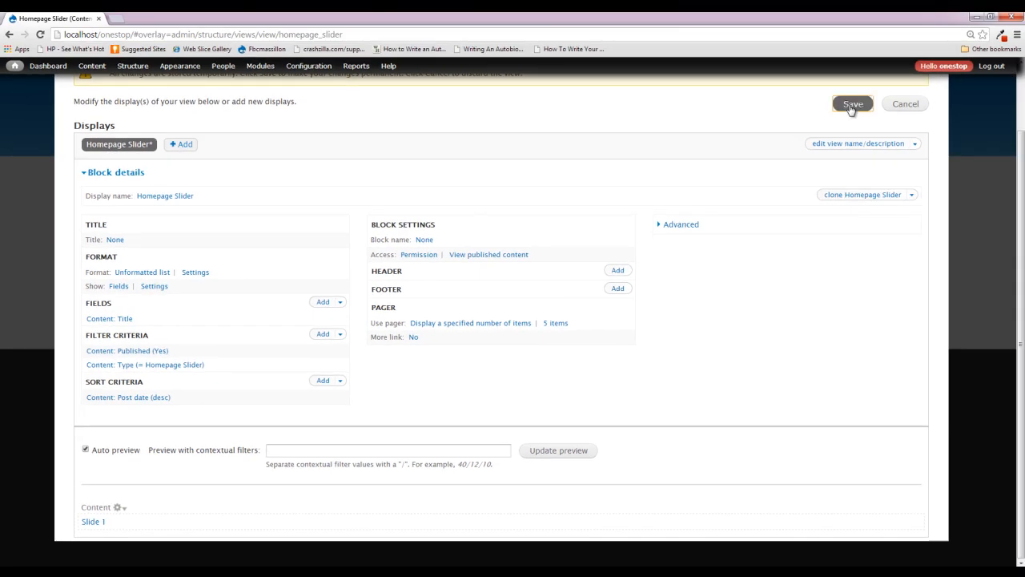
- Save the Homepage Slider view, check its content preview, and close the view editor
left_click(852, 105)
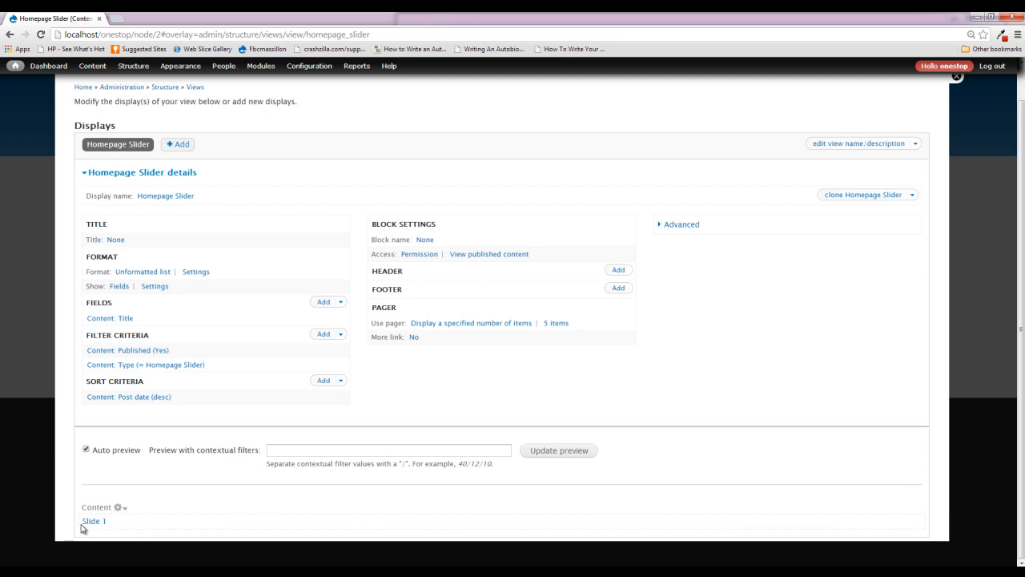
scroll(769, 240, "up", 1)
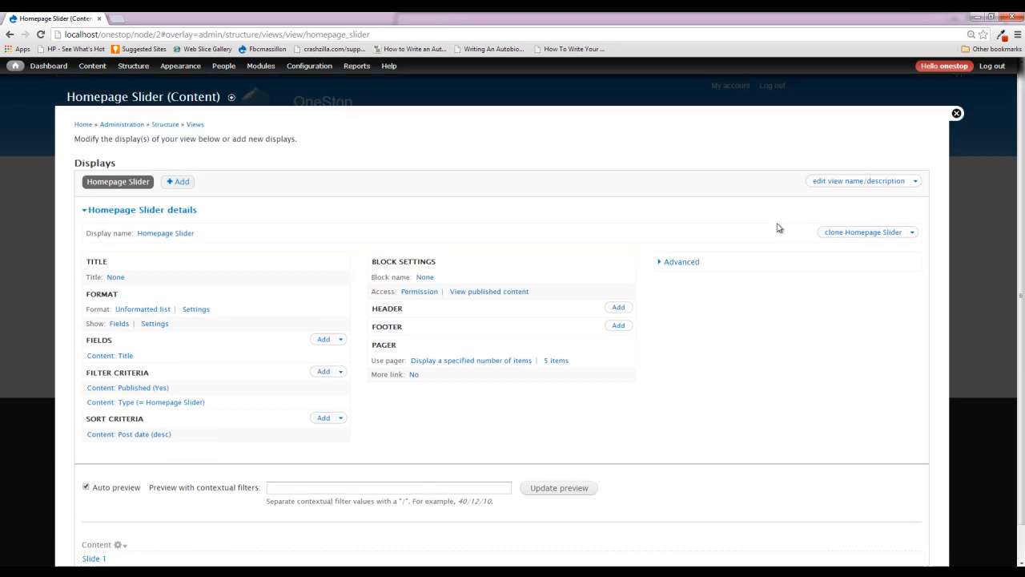
left_click(956, 113)
- Start a new Homepage Slider content item and title it "Slide 2"
mouse_move(92, 65)
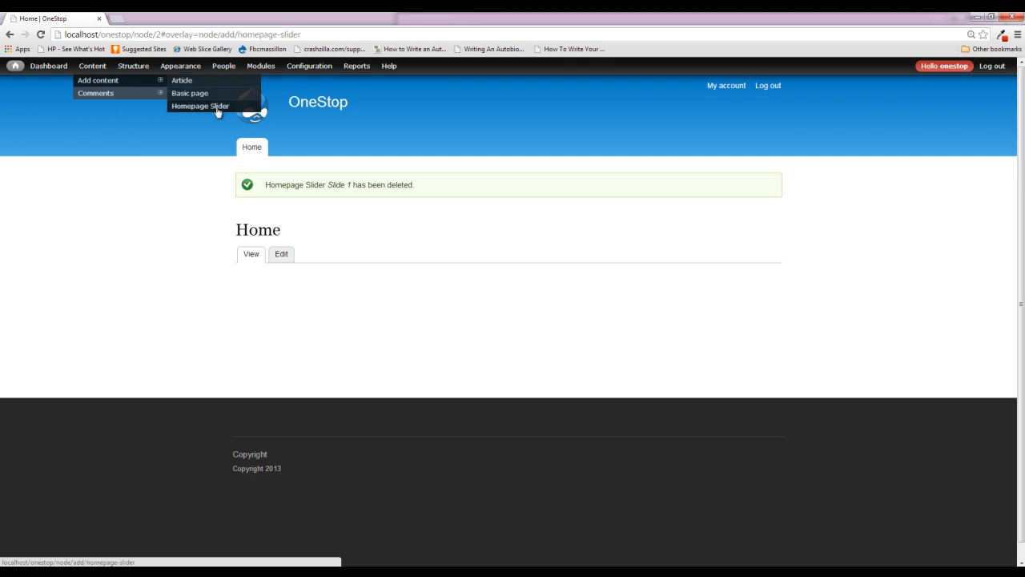
left_click(217, 111)
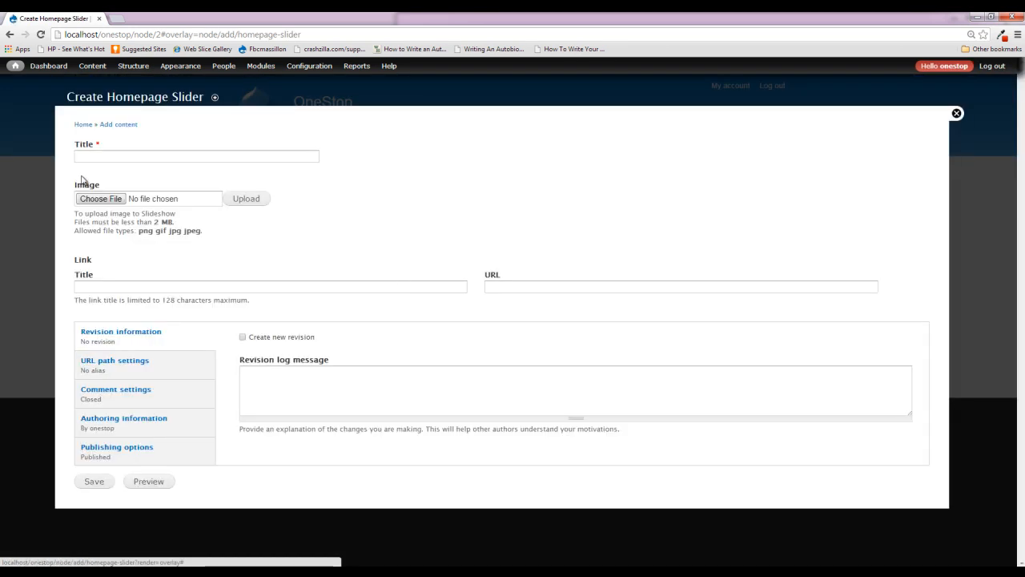
left_click(127, 154)
type("Slide 2")
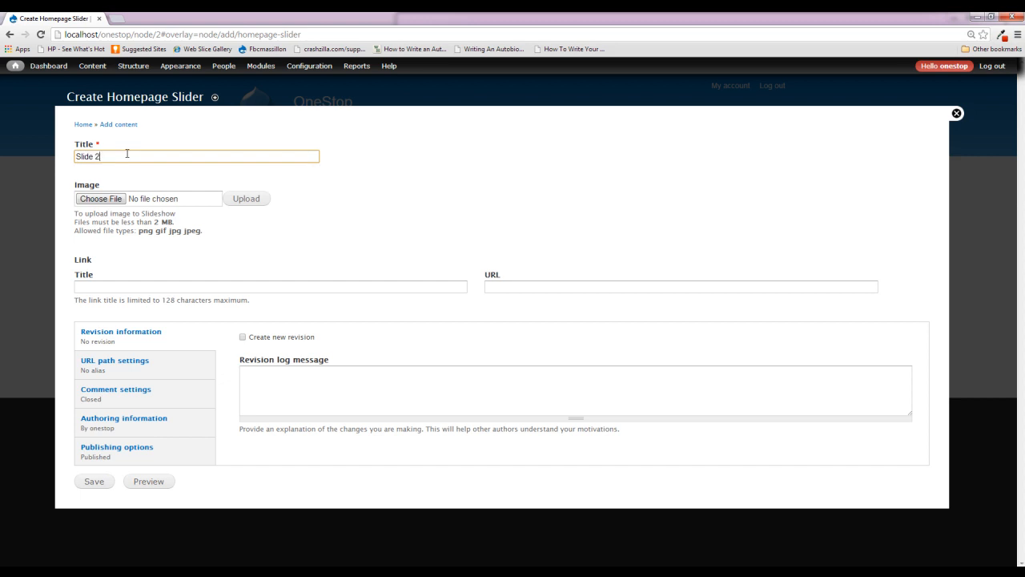
- Upload the "ht logo" image from the Pictures library as the slide's image
left_click(100, 200)
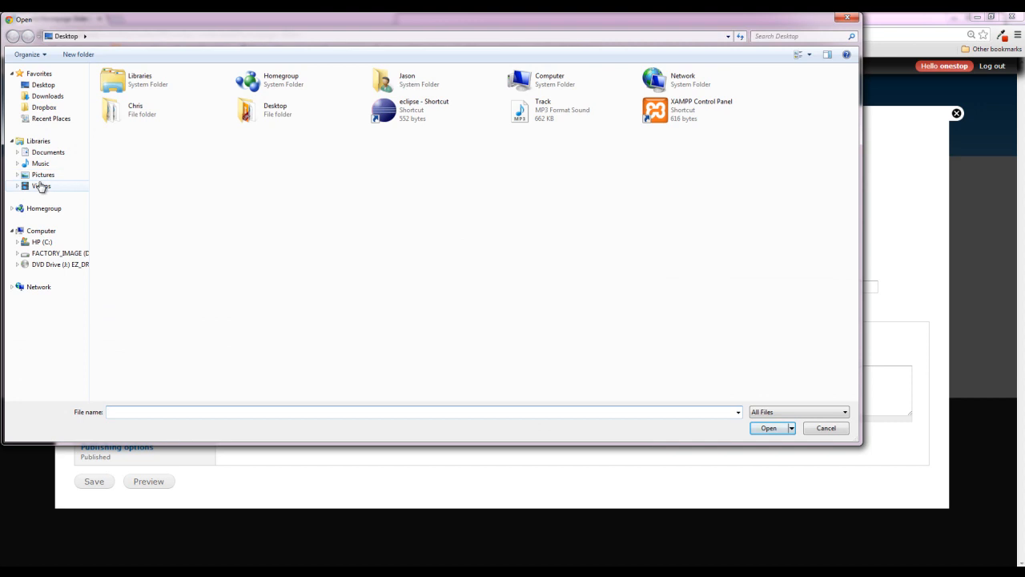
left_click(58, 178)
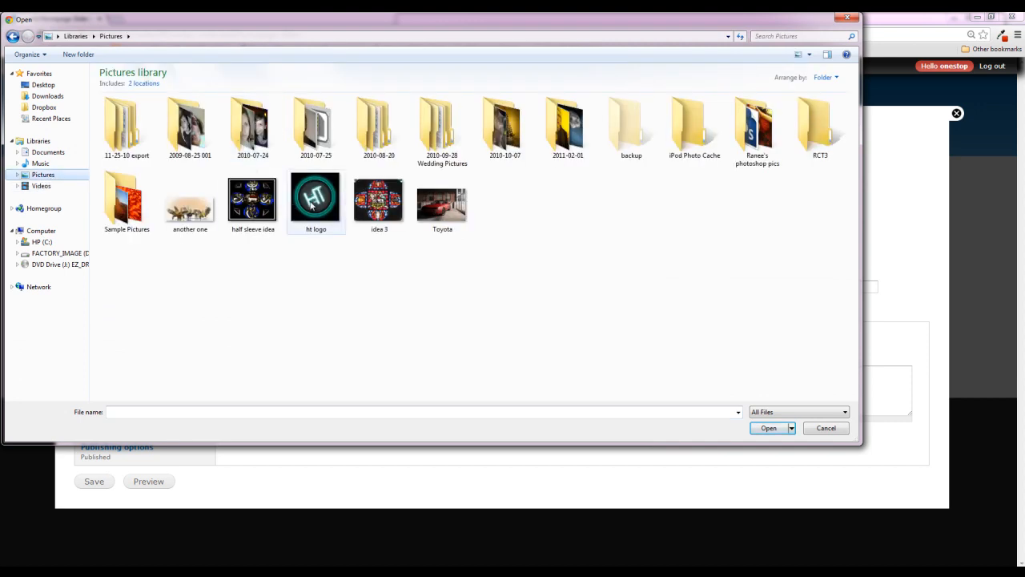
double_click(313, 205)
left_click(259, 201)
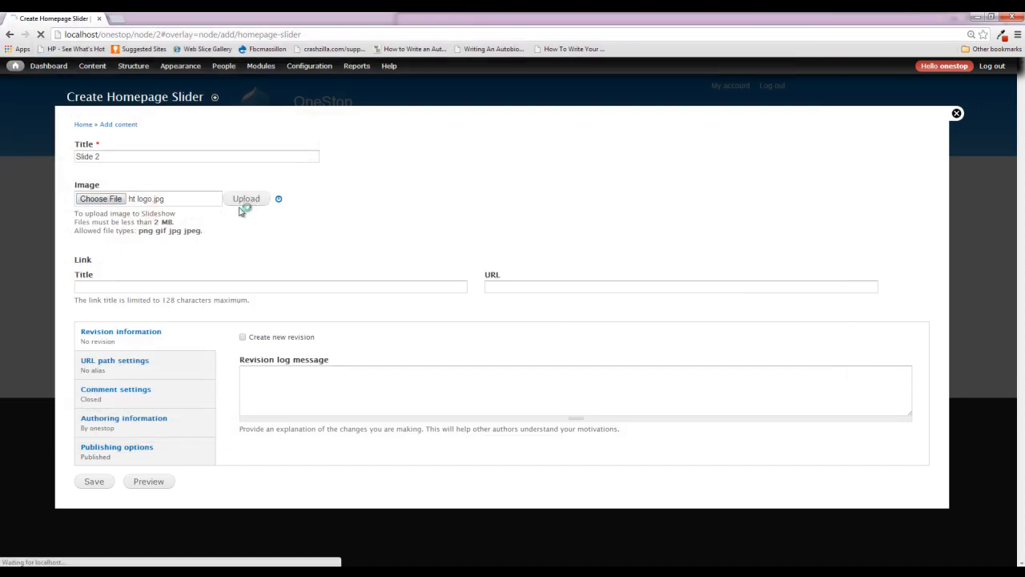
- Give the slide a link titled "We would love to hear from you" with URL <front>, and save the slide
left_click(184, 358)
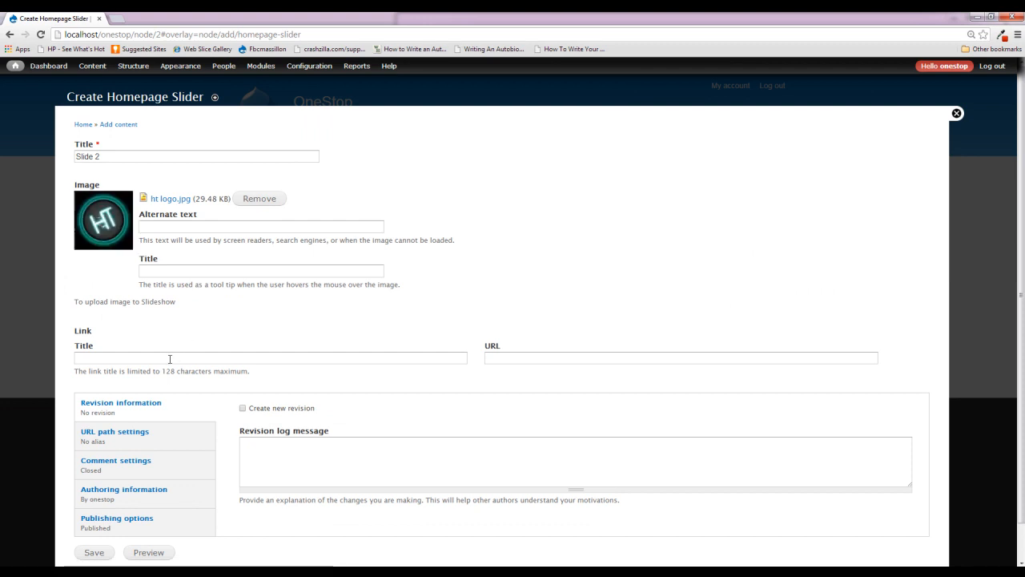
type("We")
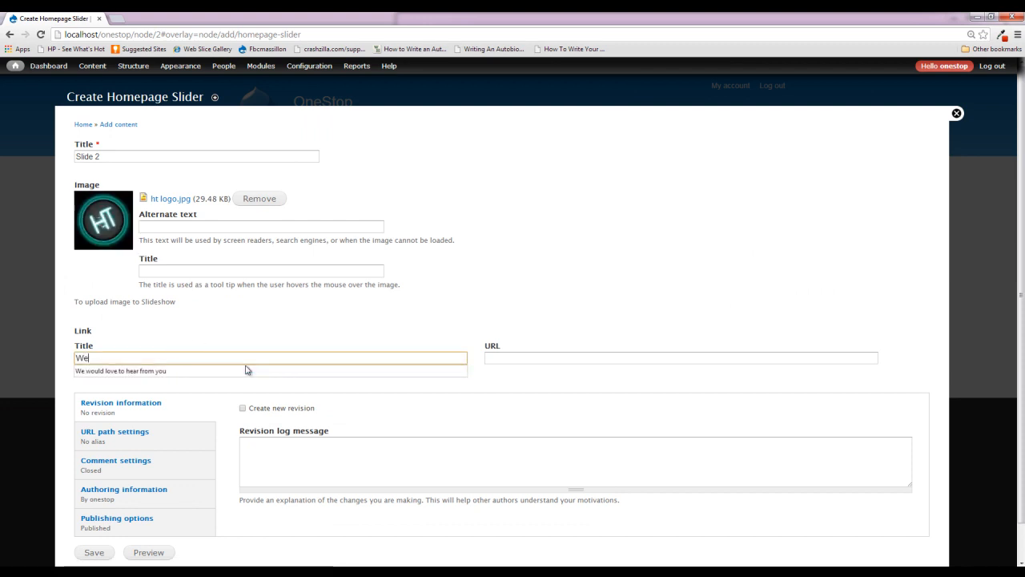
left_click(246, 370)
key("Tab")
type("<front>")
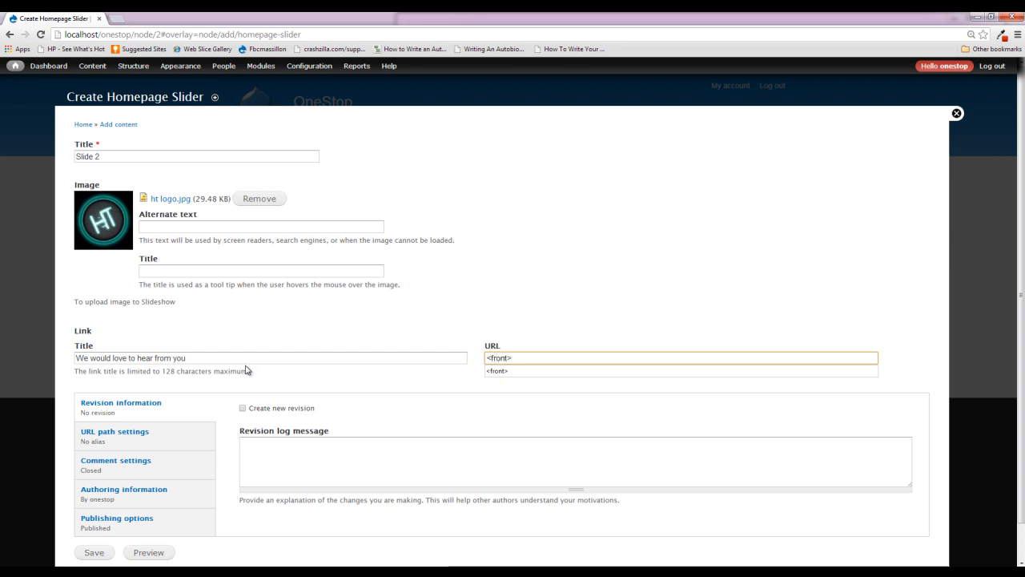
left_click(94, 555)
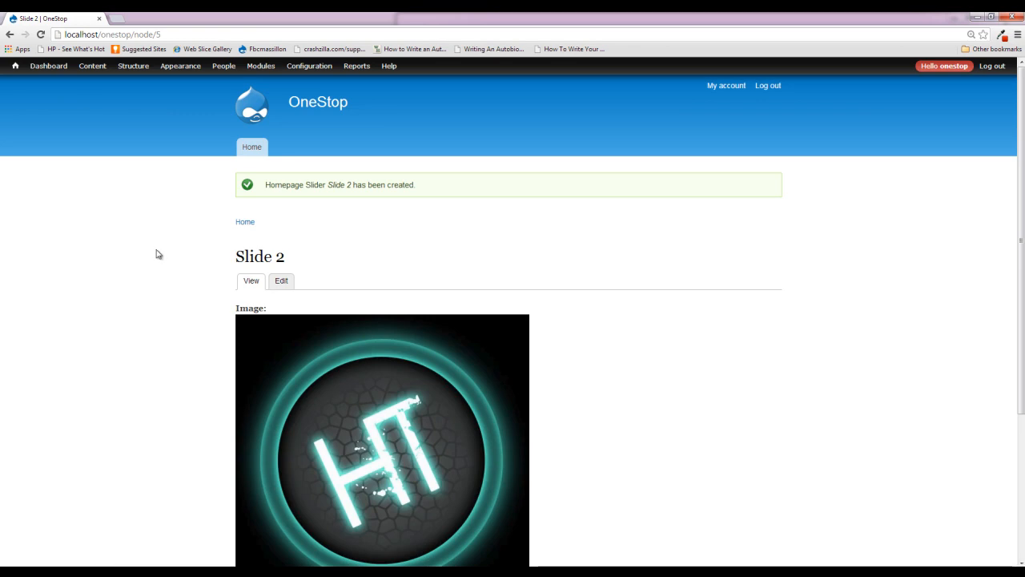
- Open the Homepage Slider view for editing and check the slides in its content preview
mouse_move(133, 66)
mouse_move(152, 130)
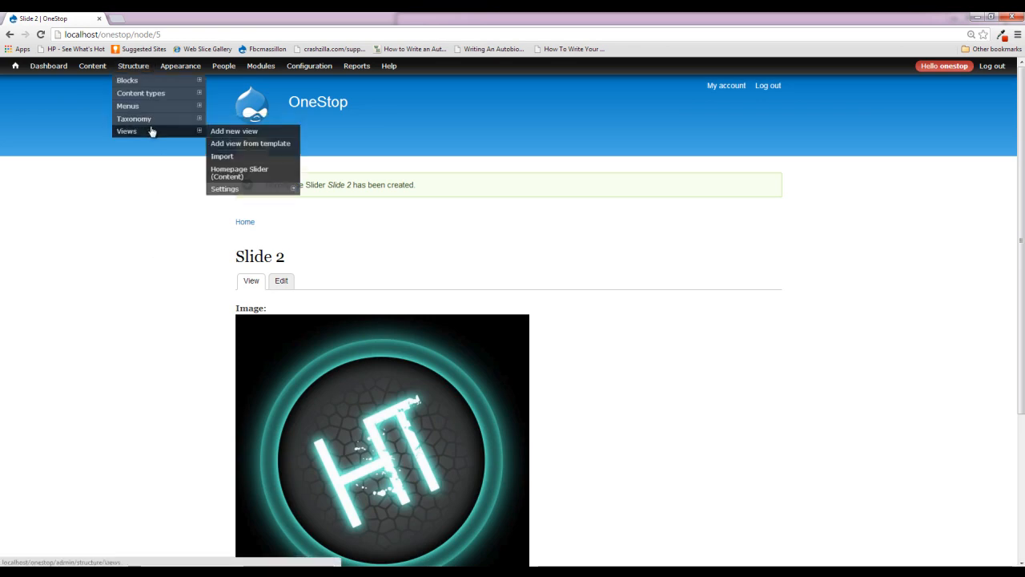
left_click(262, 174)
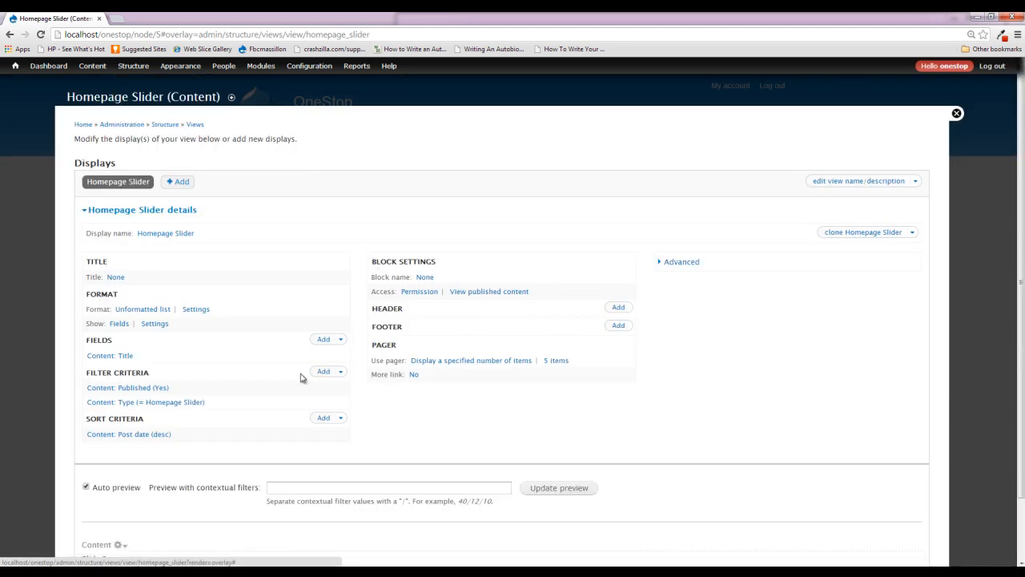
scroll(305, 376, "down", 2)
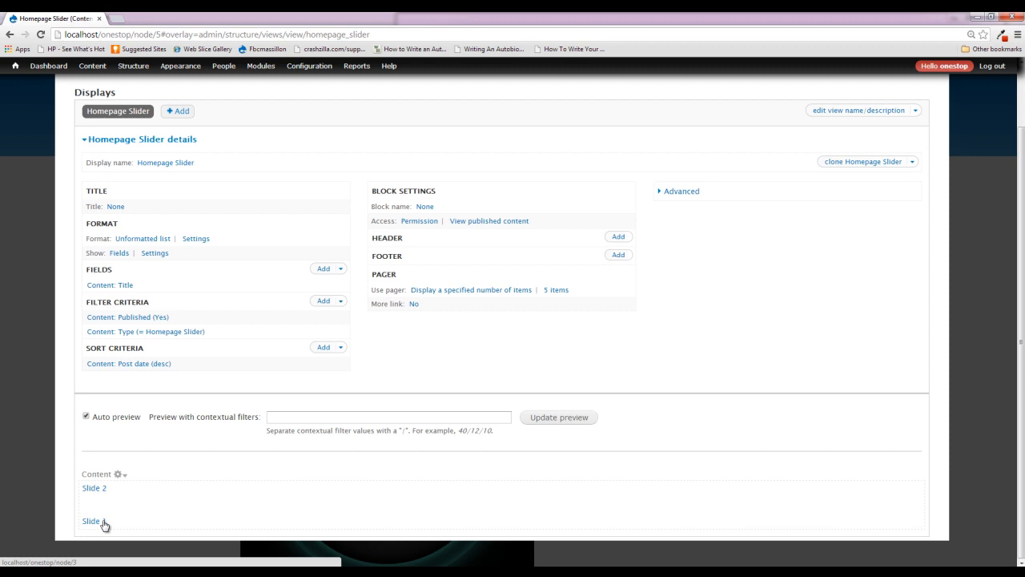
- Find the homepage_slider fields by searching for "Home", and add Content: Image and Content: Link to all displays
left_click(323, 272)
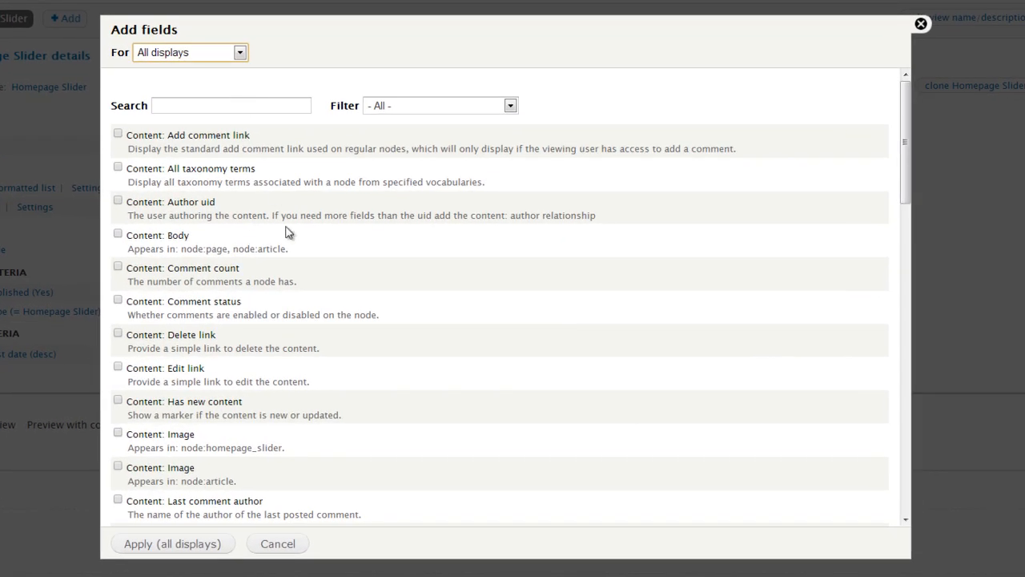
scroll(289, 232, "down", 10)
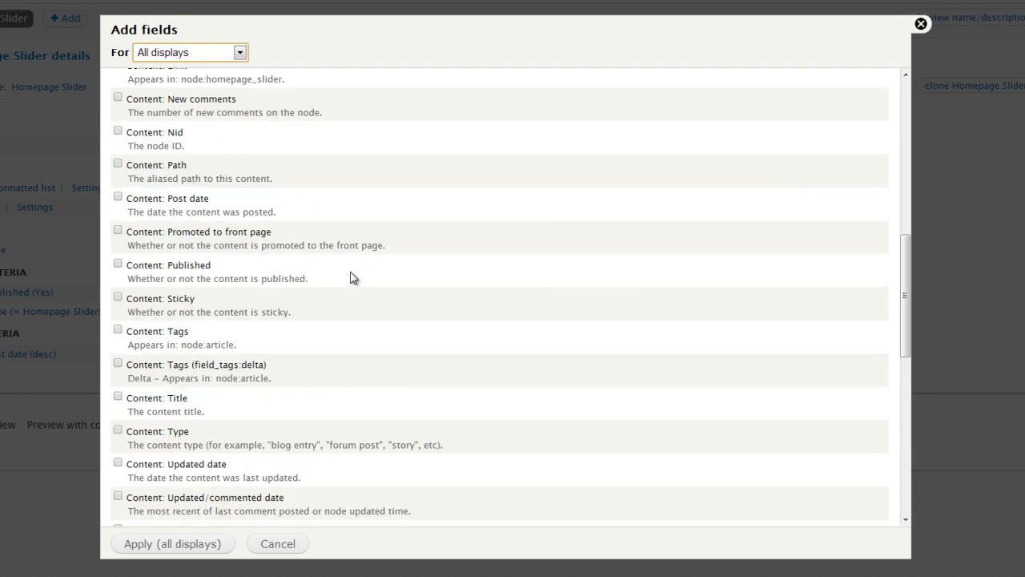
scroll(353, 278, "down", 3)
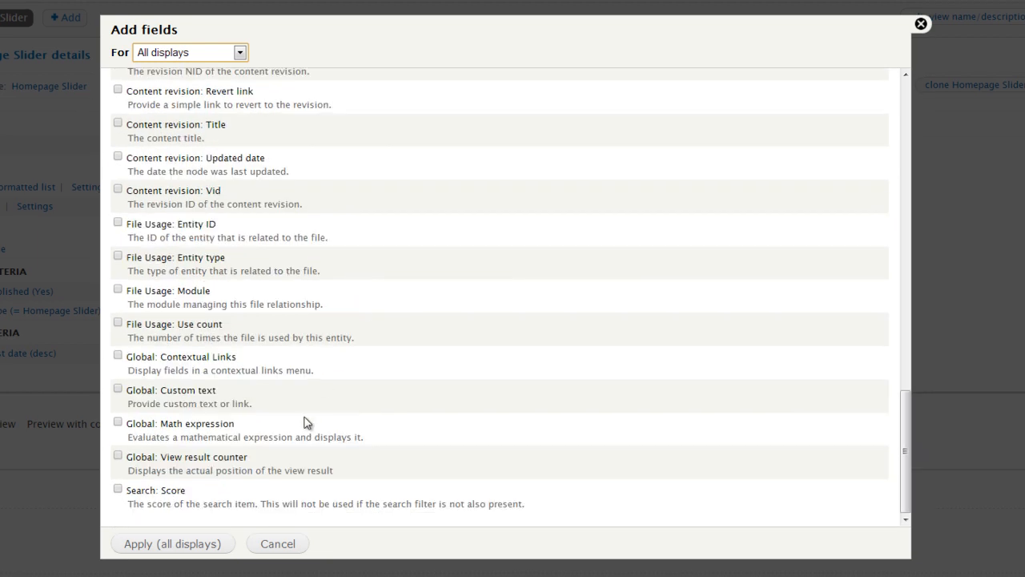
scroll(304, 423, "up", 15)
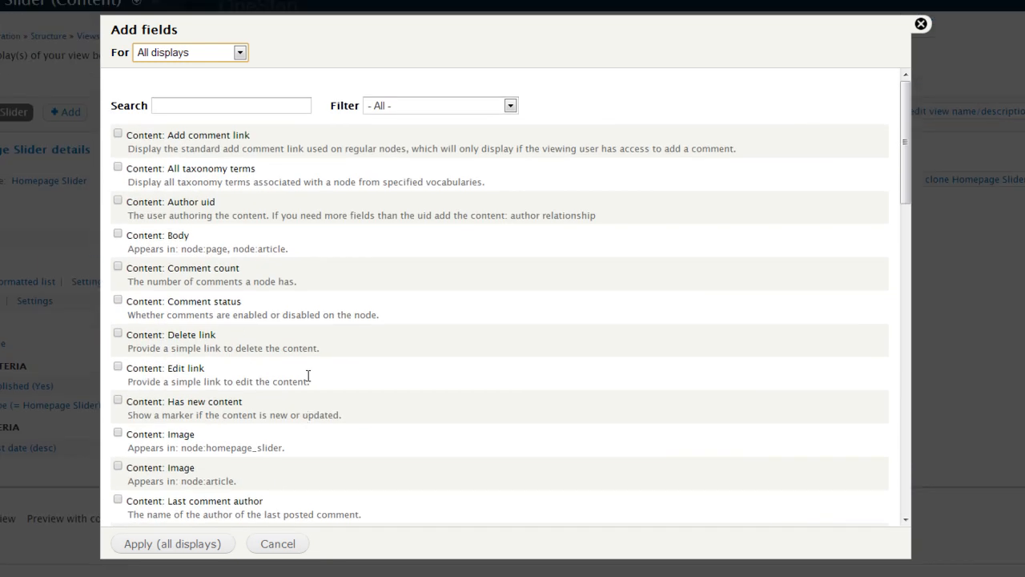
left_click(209, 105)
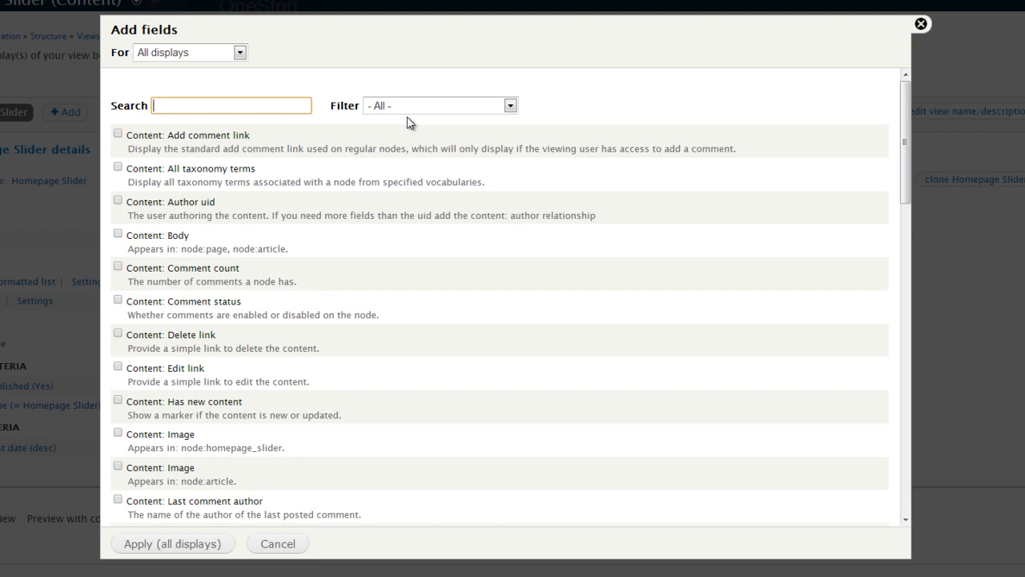
type("Home")
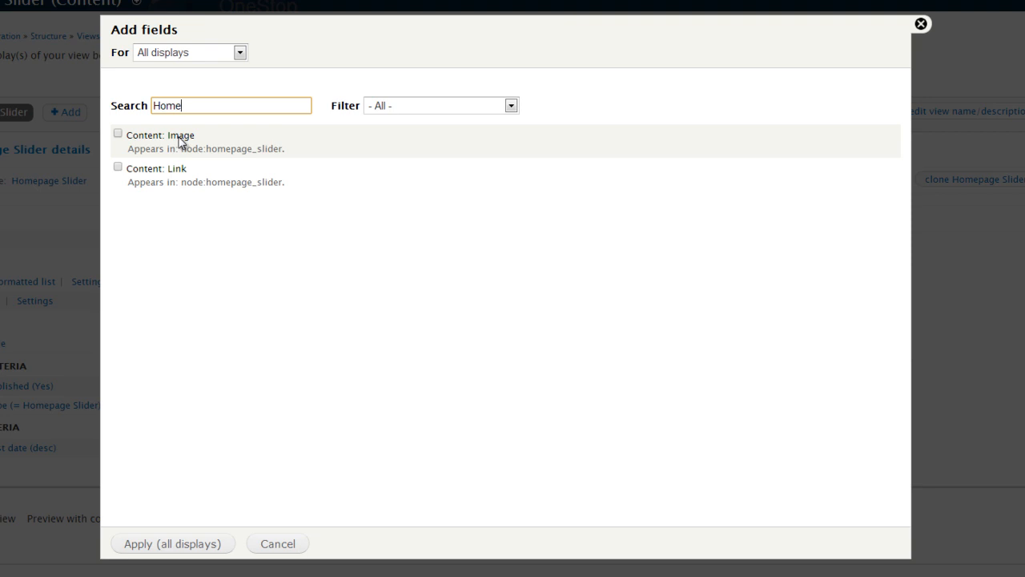
left_click(118, 134)
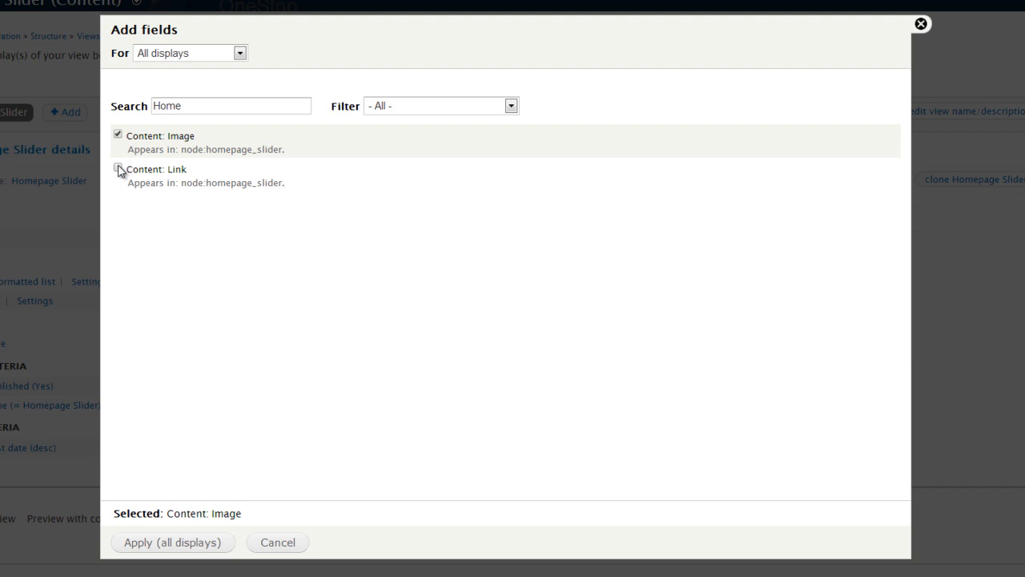
left_click(118, 168)
left_click(178, 551)
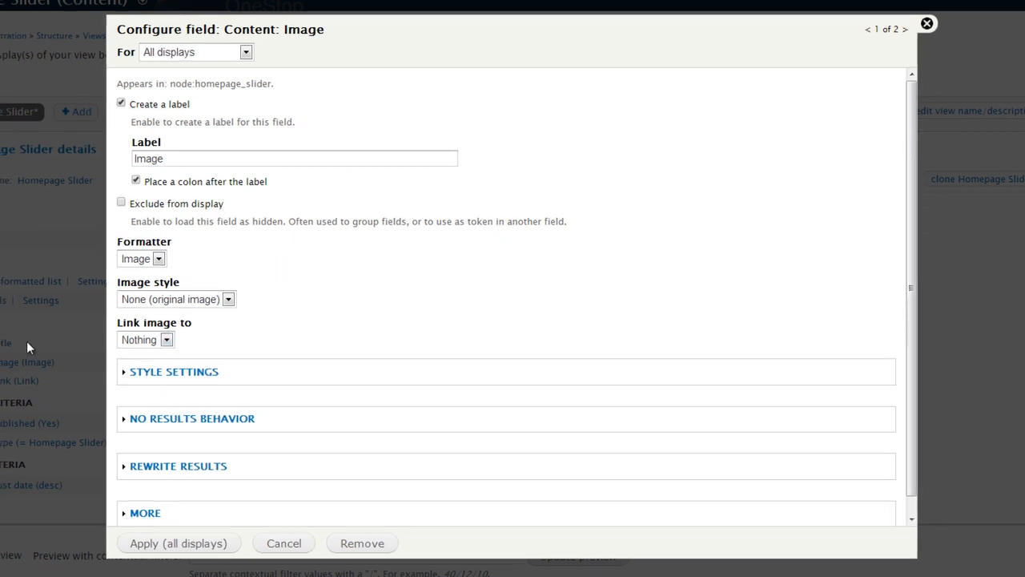
- Turn off the Image field's label, keep the Image formatter, and set the image style to Medium (220x220)
scroll(190, 346, "down", 1)
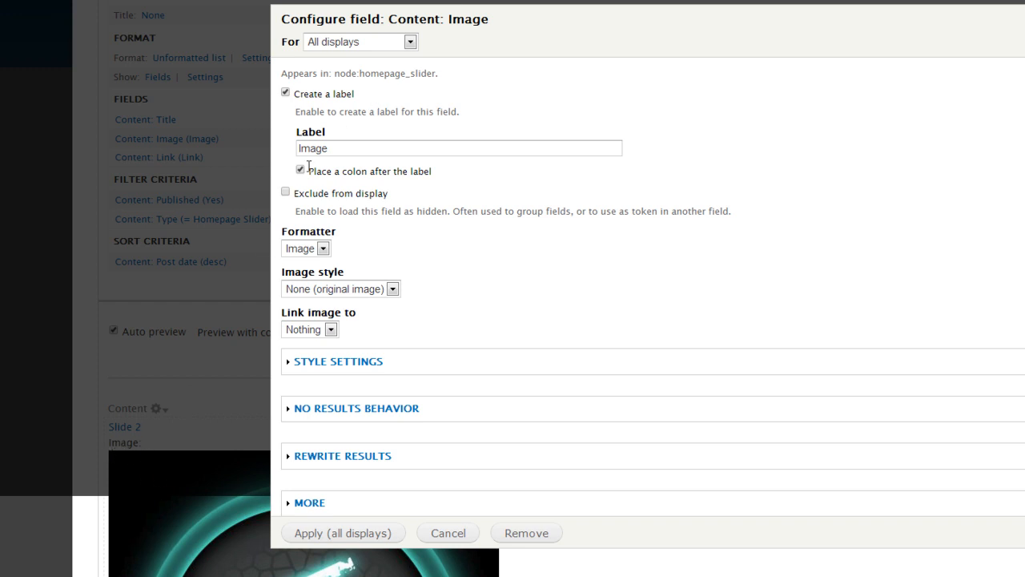
left_click(304, 99)
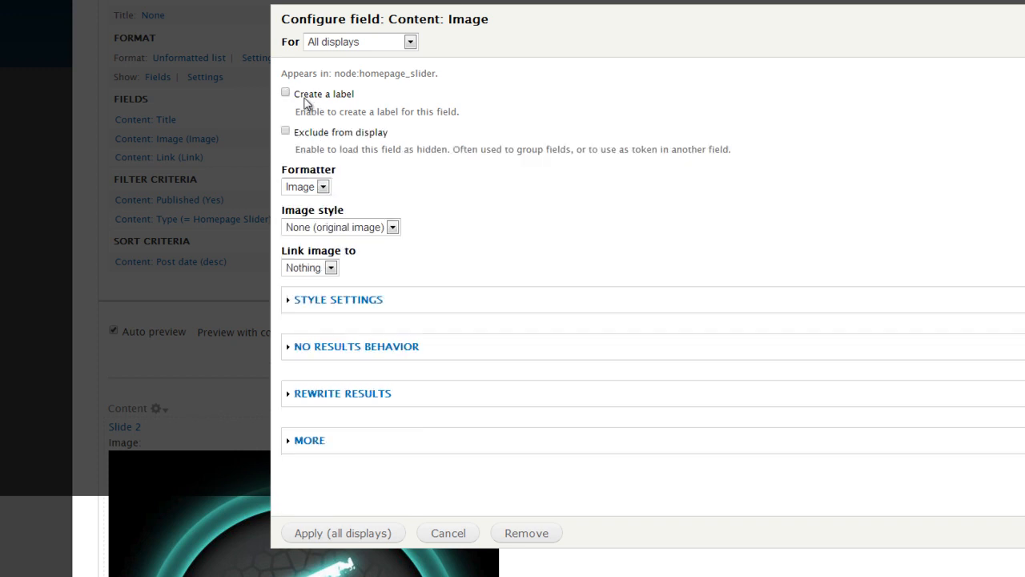
left_click(323, 188)
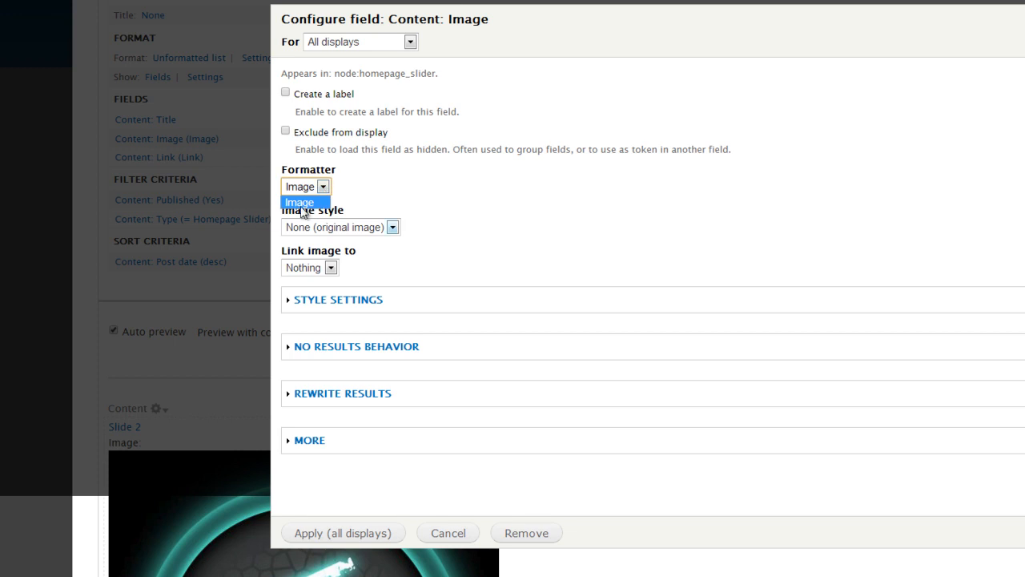
left_click(303, 202)
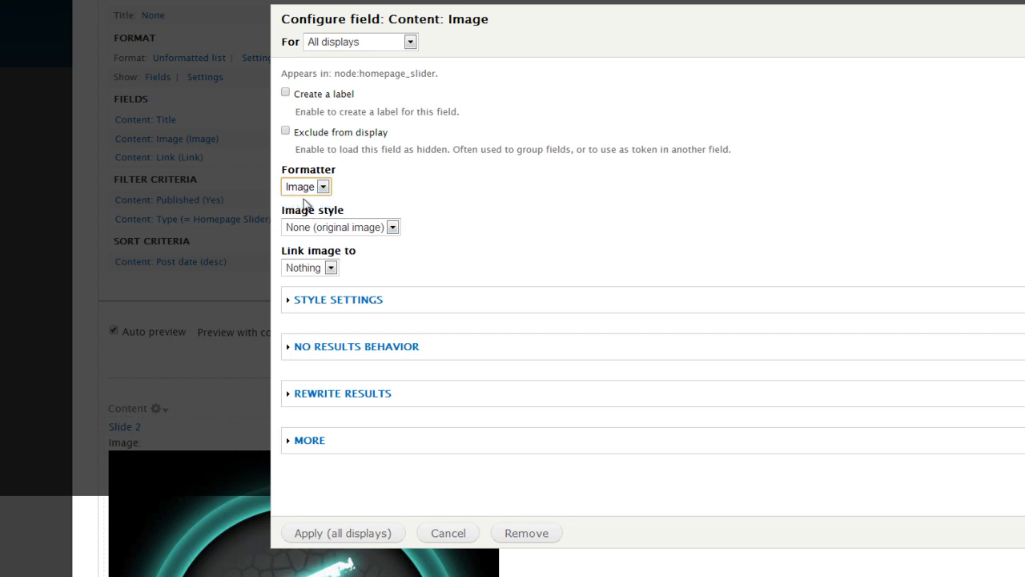
left_click(390, 228)
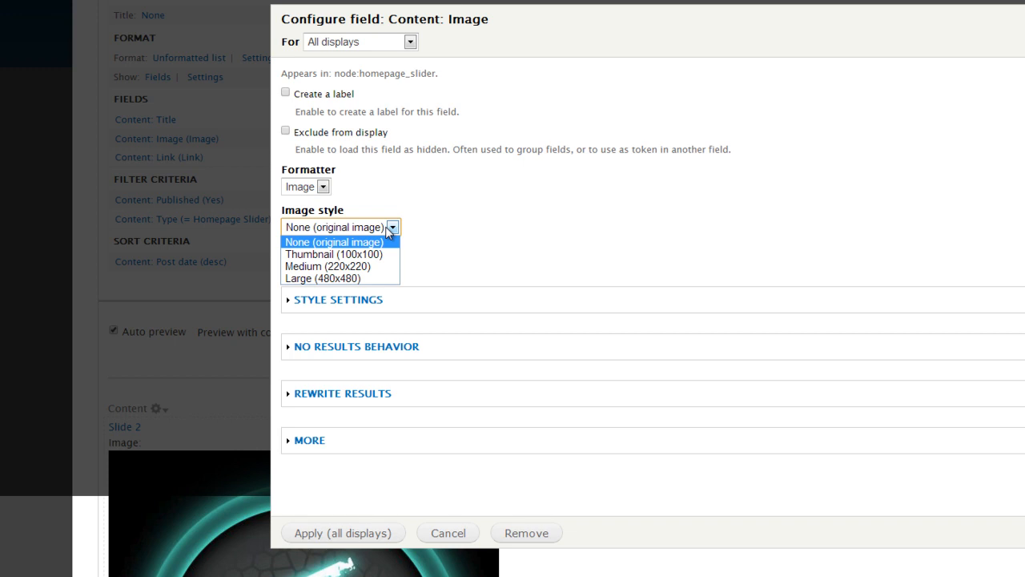
left_click(415, 214)
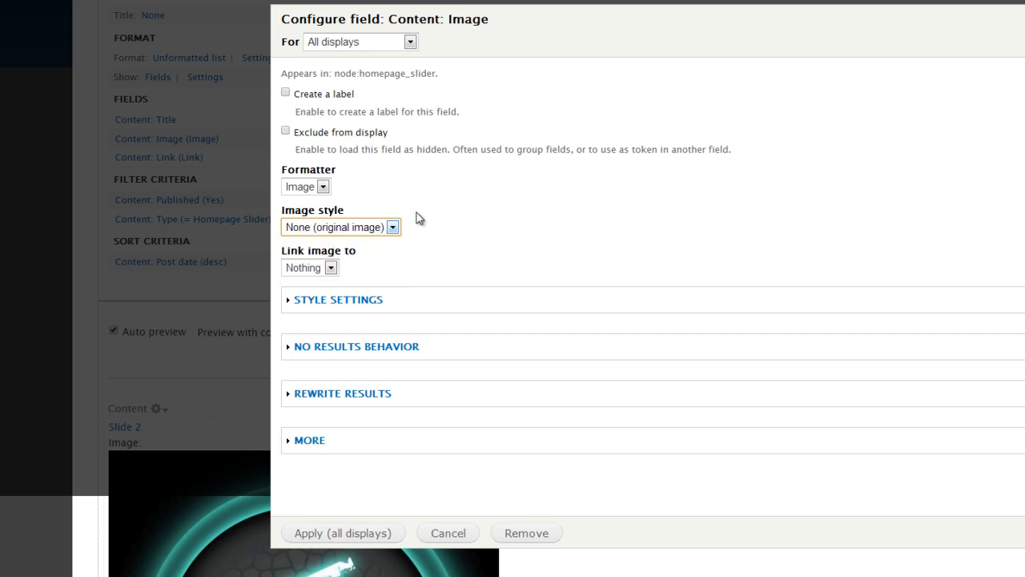
left_click(392, 232)
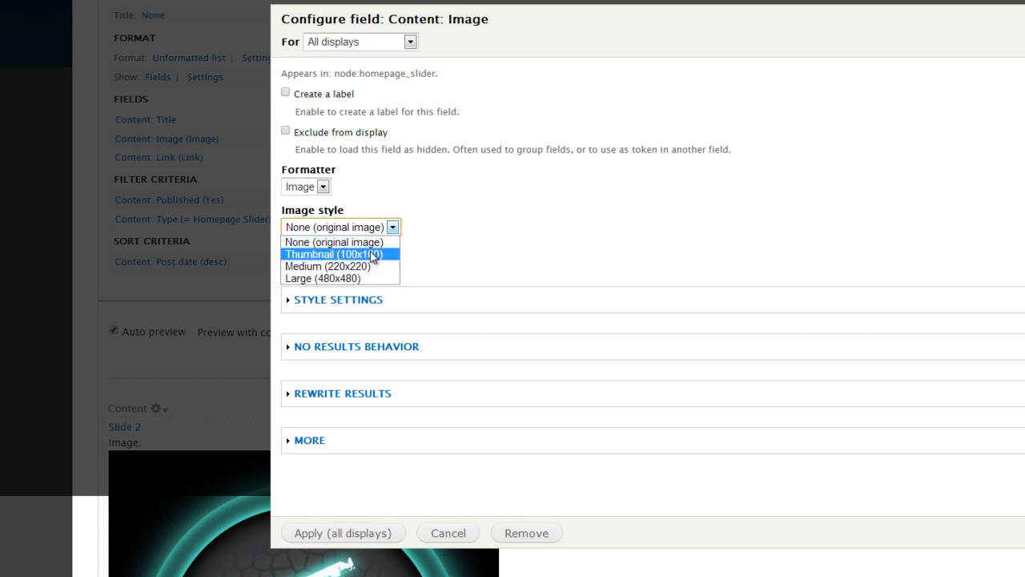
left_click(377, 270)
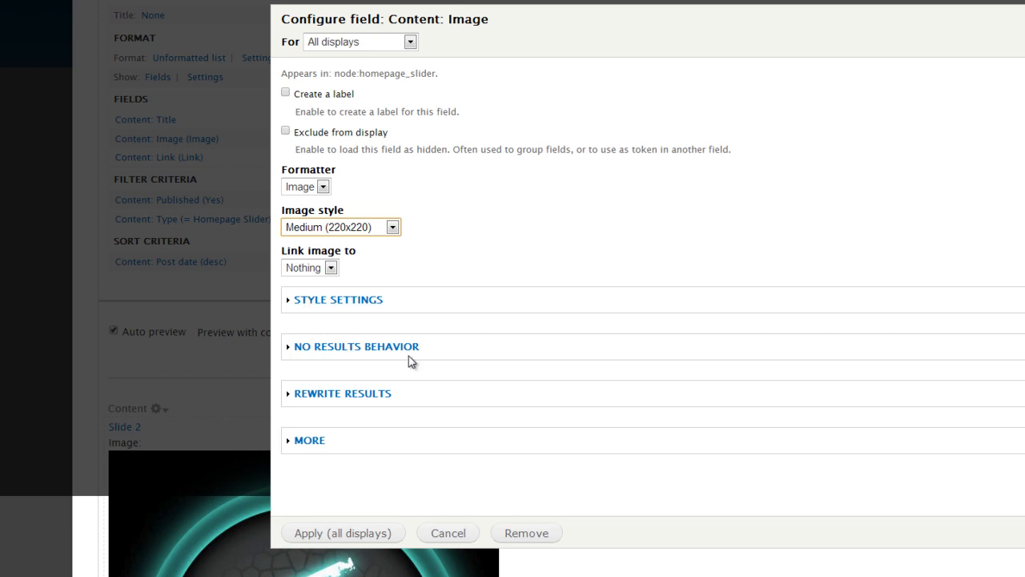
- Review the Image field's rewrite results options and apply the field's configuration to all displays
left_click(378, 396)
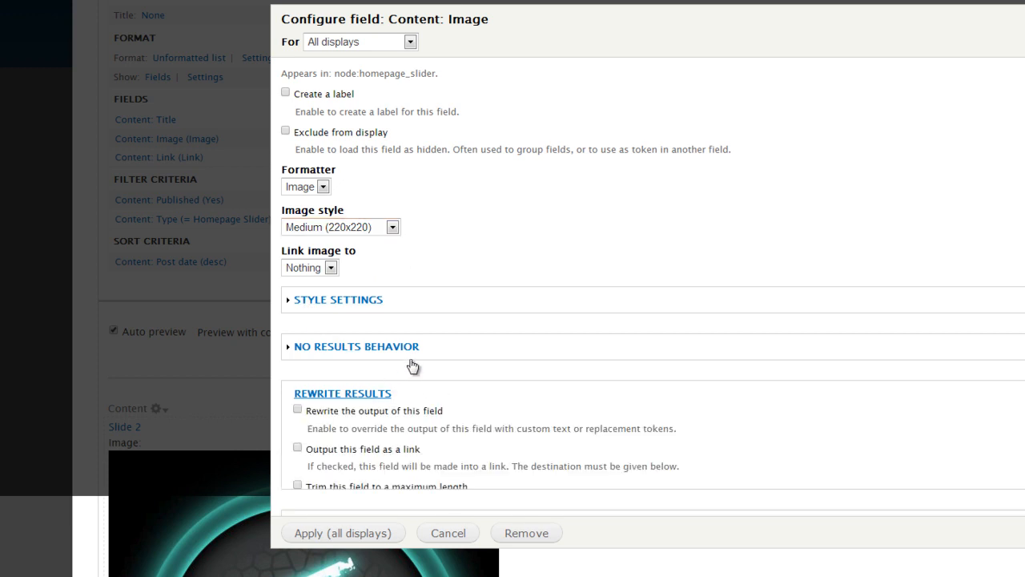
scroll(448, 341, "down", 3)
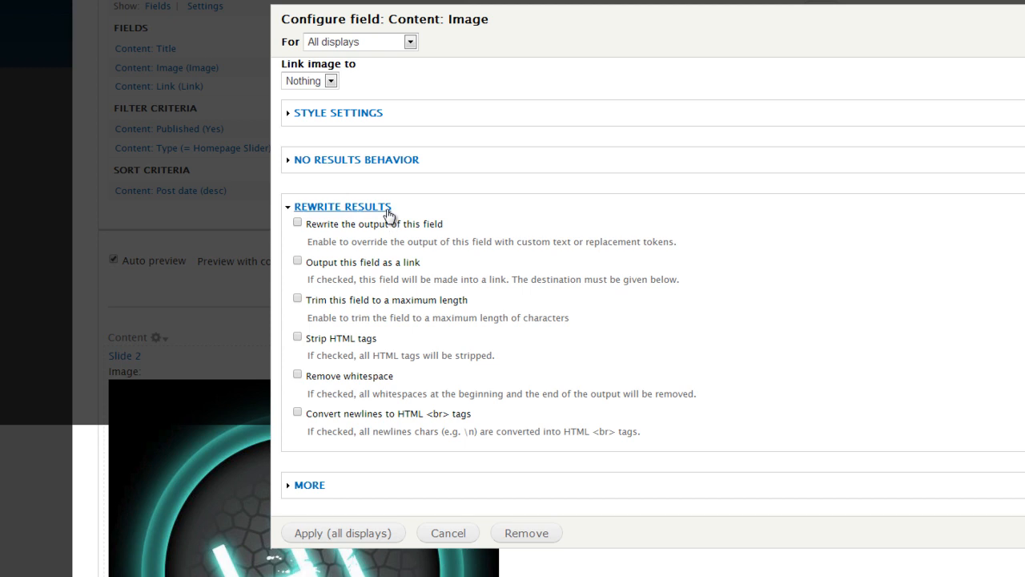
left_click(357, 532)
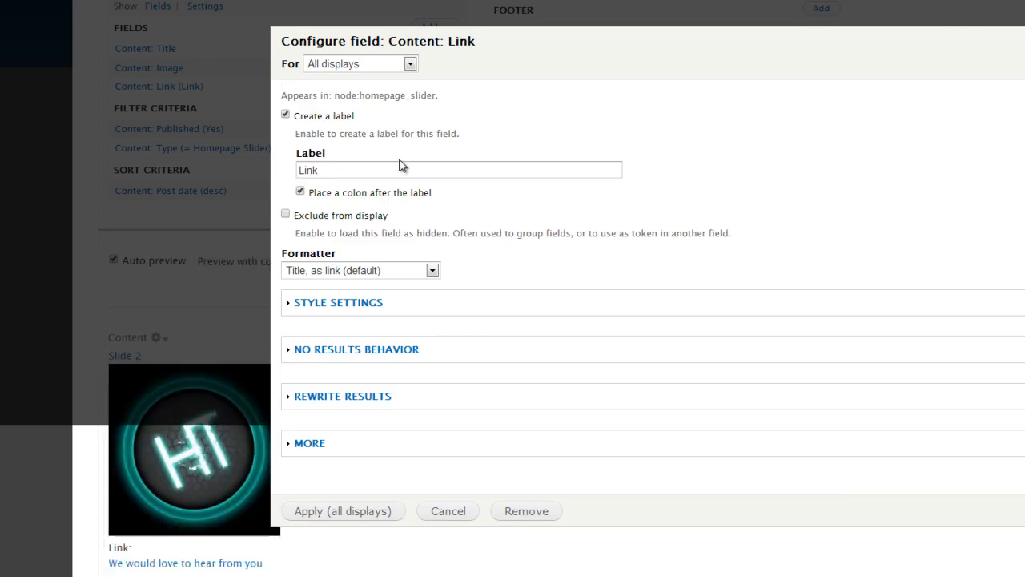
- Turn off the Link field's label, keep the "Title, as link (default)" formatter, and apply to all displays
left_click(322, 117)
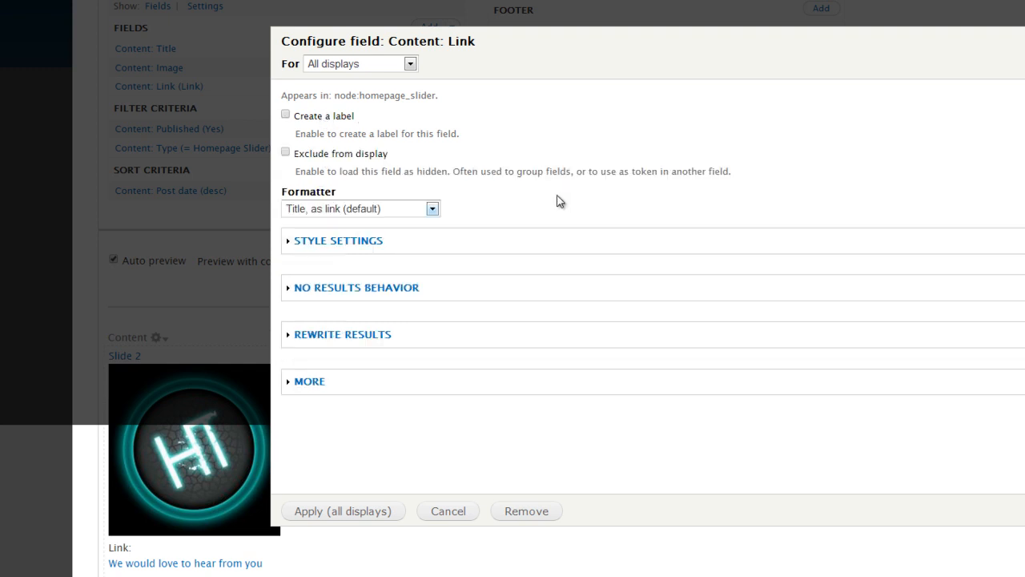
left_click(432, 211)
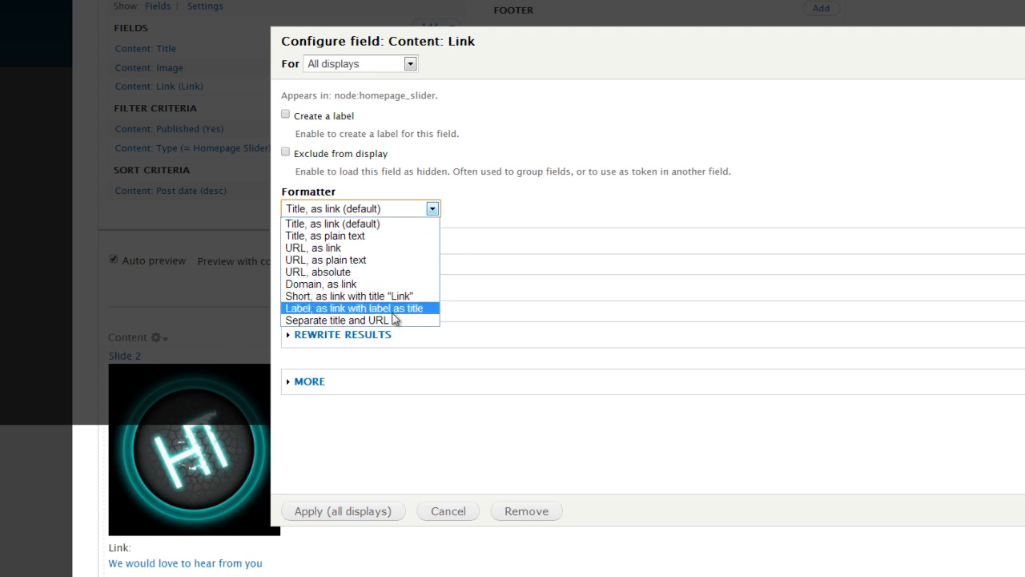
left_click(378, 226)
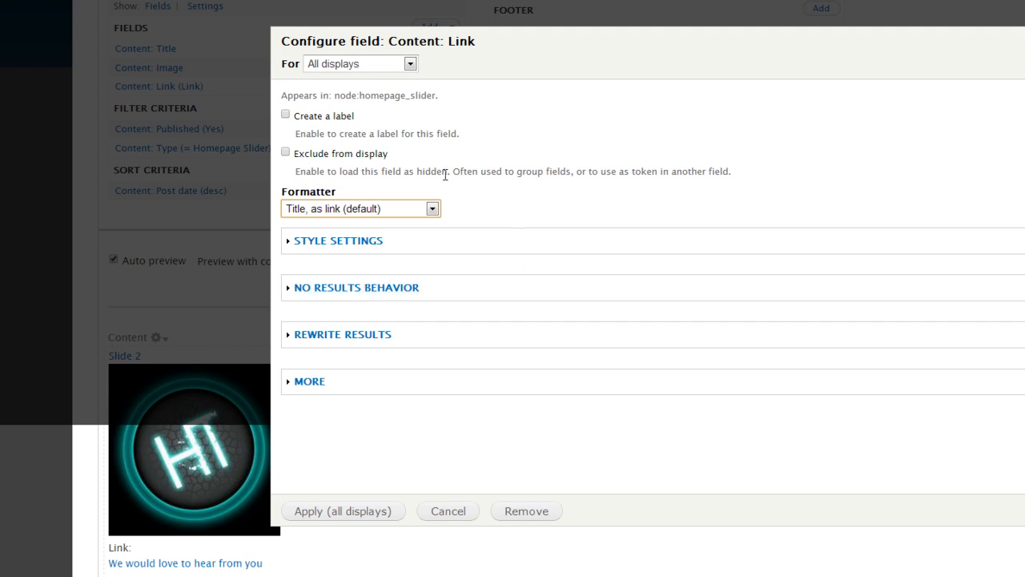
left_click(353, 511)
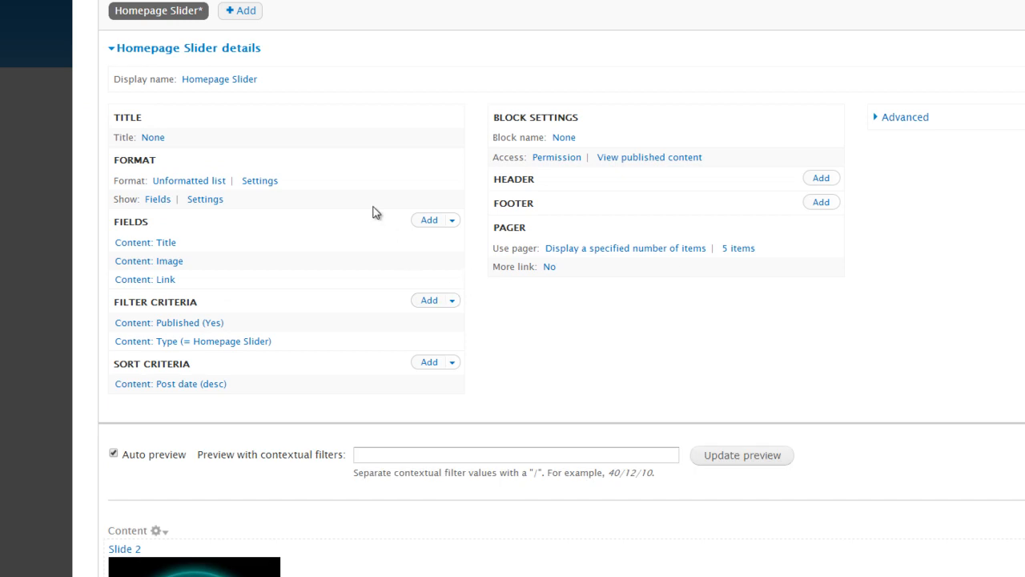
- Check the slides' titles, images and links in the preview, and save the Homepage Slider view
scroll(374, 212, "down", 3)
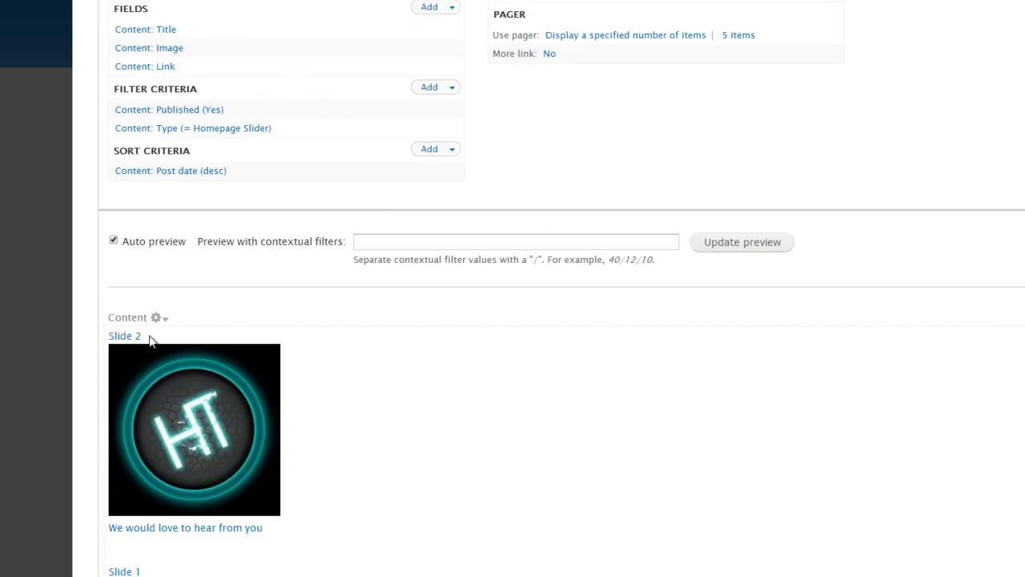
scroll(286, 389, "down", 3)
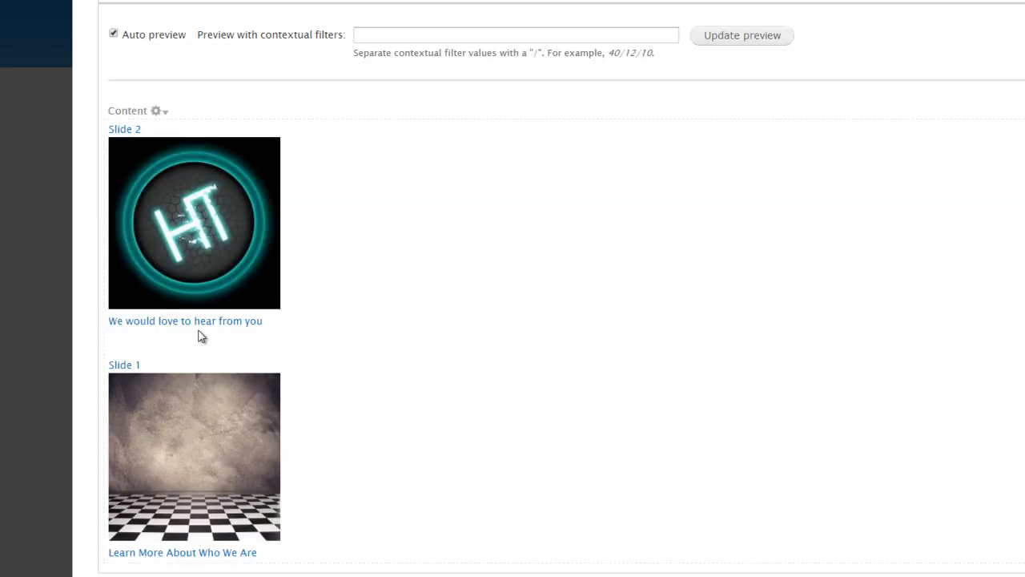
scroll(381, 388, "up", 6)
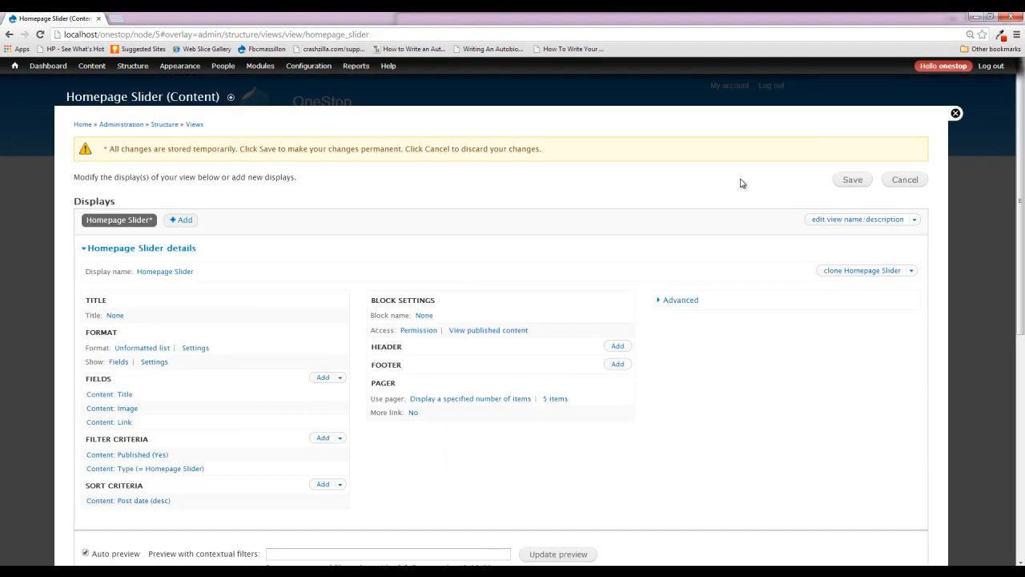
left_click(847, 182)
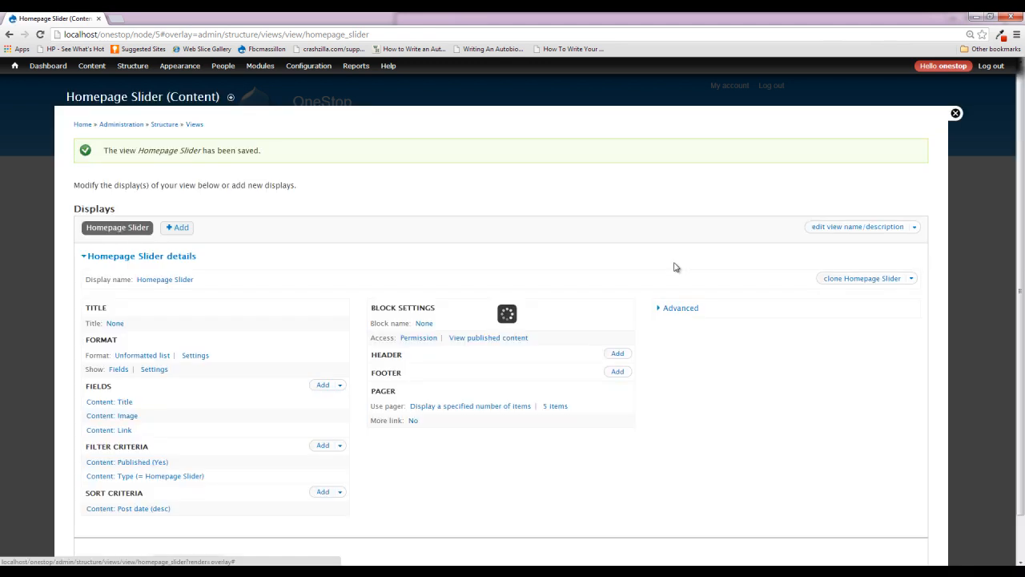
scroll(280, 333, "down", 2)
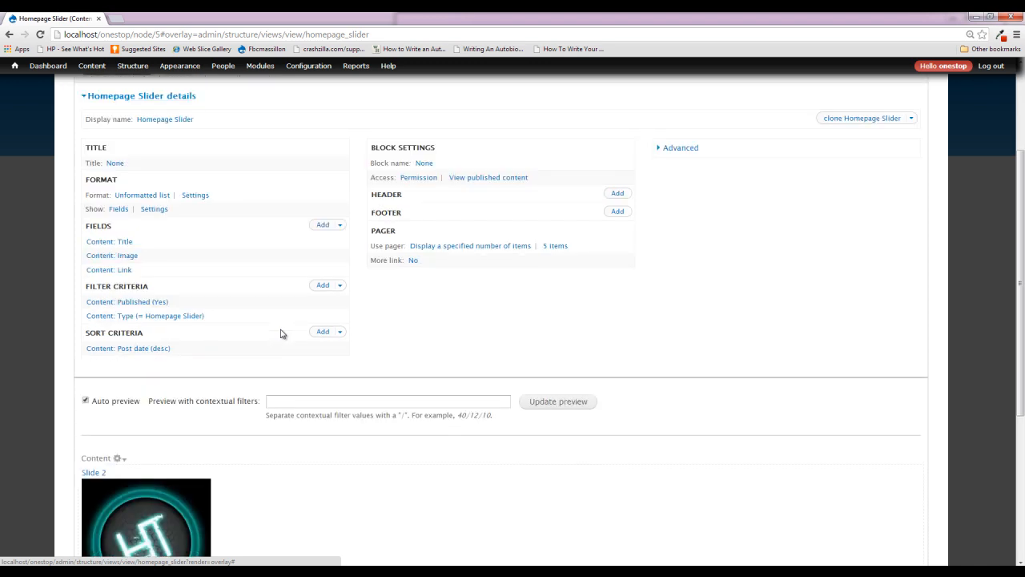
- Remove the Title field from the Homepage Slider view and check the slides in the preview
scroll(281, 334, "down", 2)
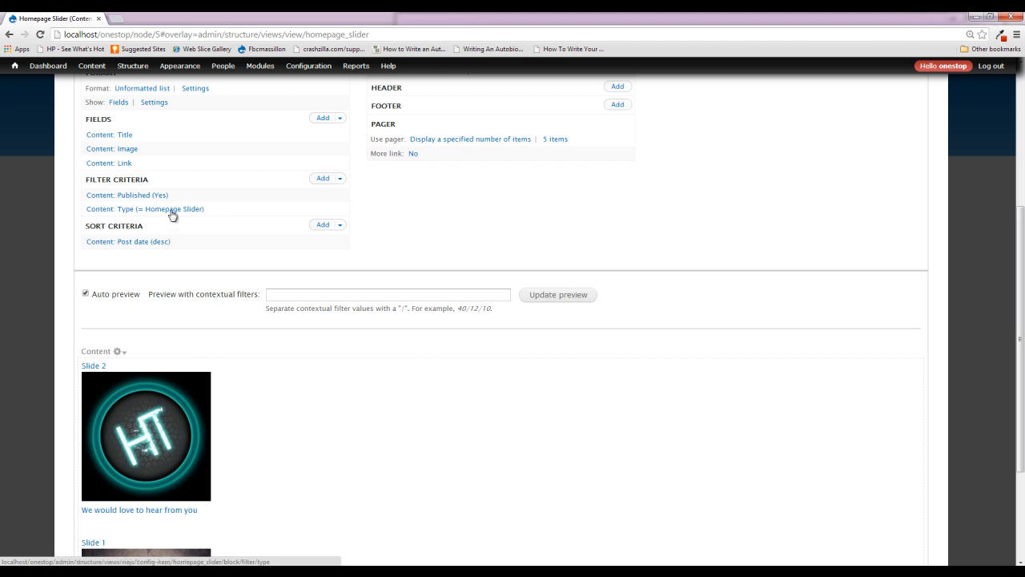
left_click(124, 136)
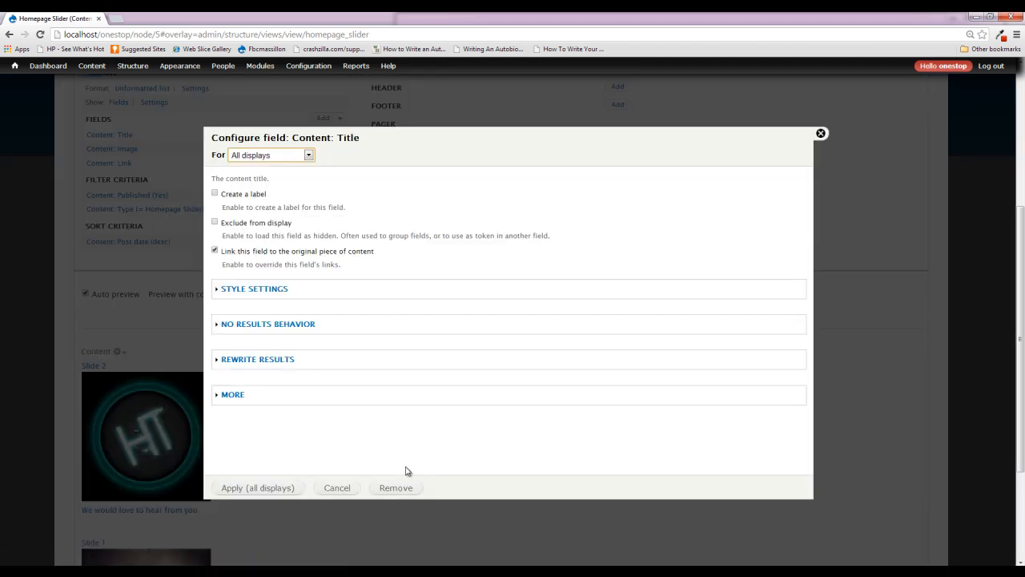
left_click(404, 489)
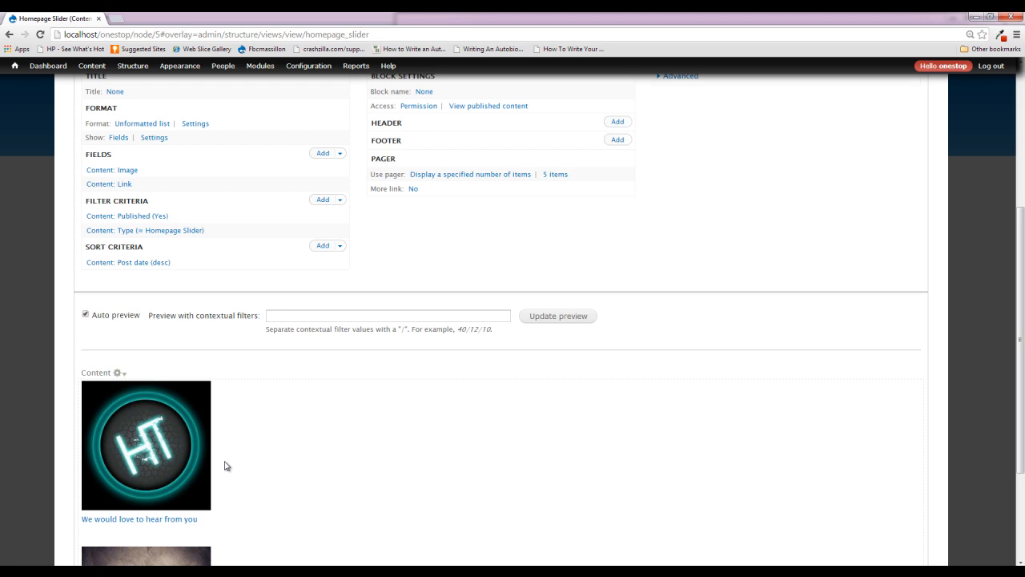
scroll(222, 481, "down", 1)
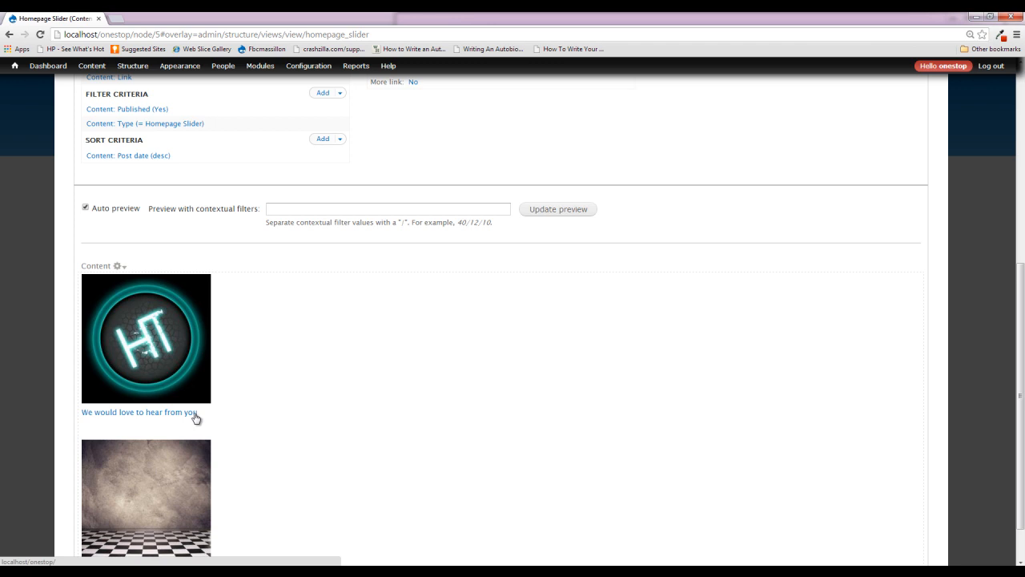
scroll(469, 371, "down", 1)
scroll(661, 393, "up", 3)
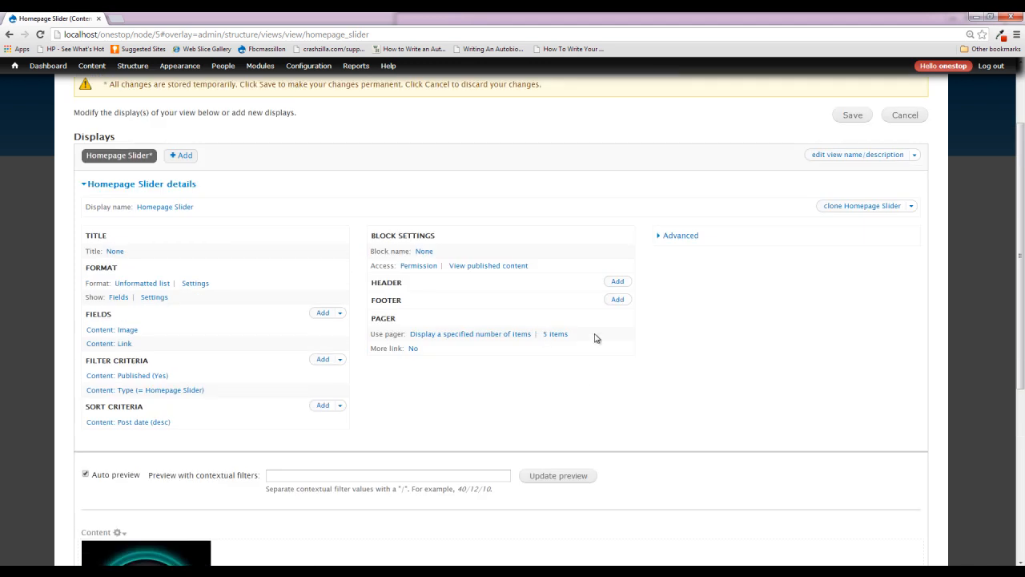
- Review the view's advanced settings, save the Homepage Slider view, and close the view editor
left_click(682, 235)
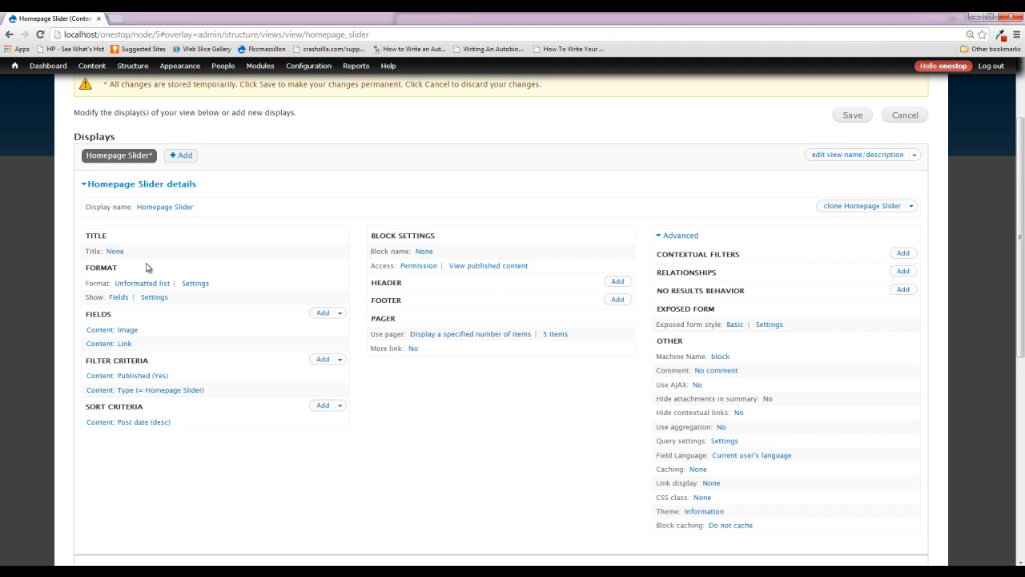
scroll(410, 363, "down", 2)
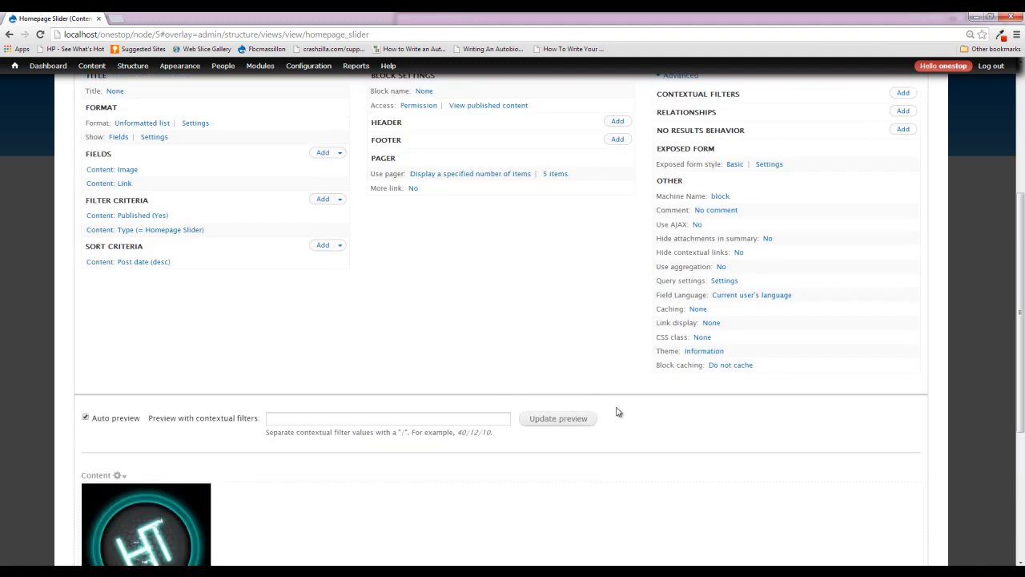
scroll(679, 498, "up", 3)
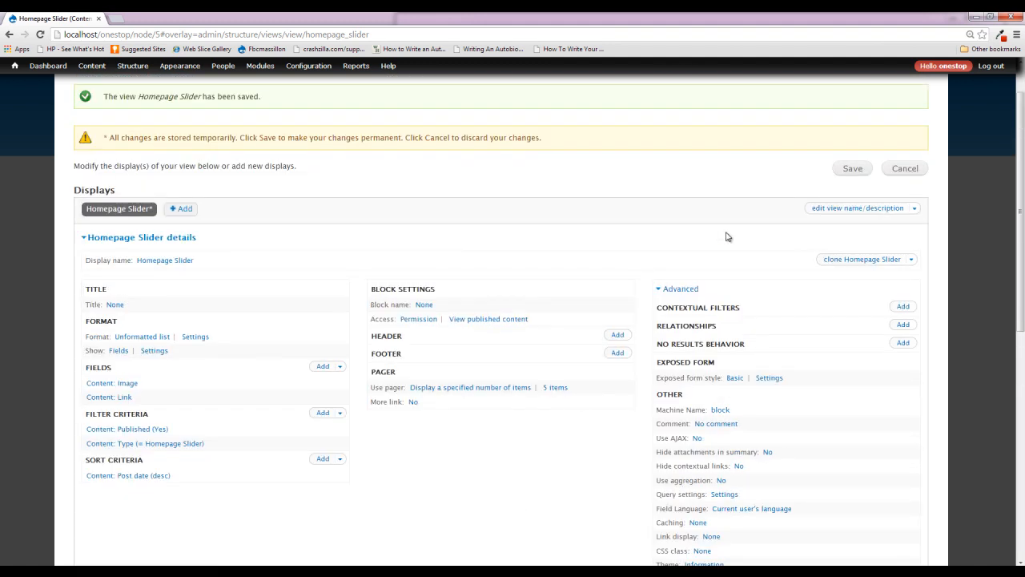
left_click(852, 169)
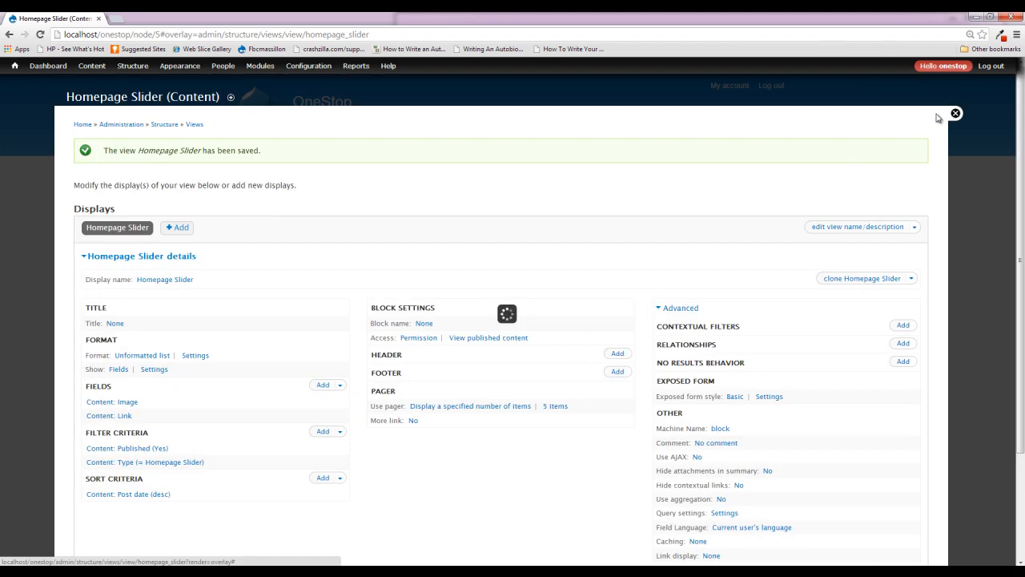
left_click(956, 114)
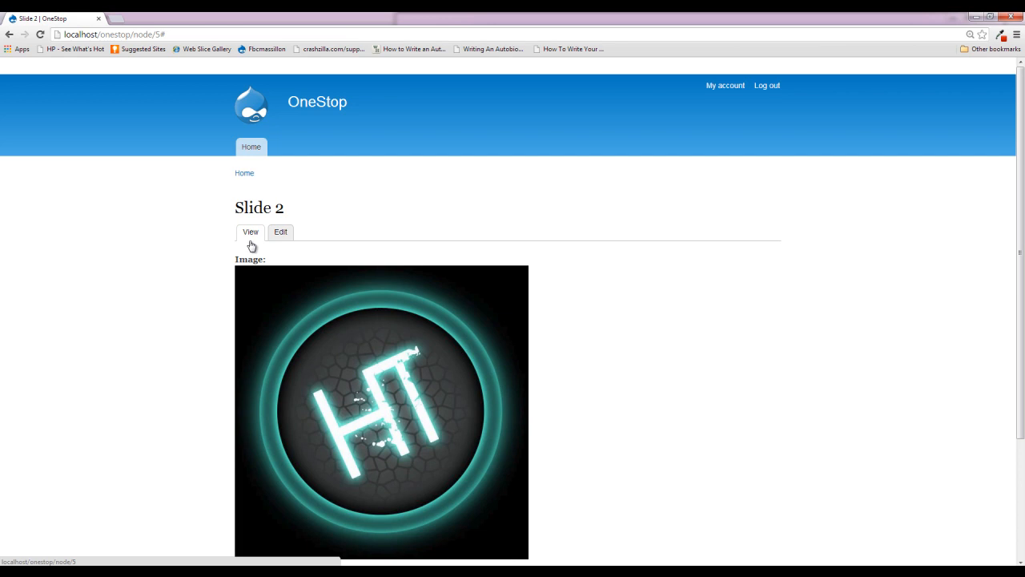
- Assign the "View: Homepage Slider: Homepage Slider" block to the Featured region, save the blocks, and return to the home page
left_click(330, 108)
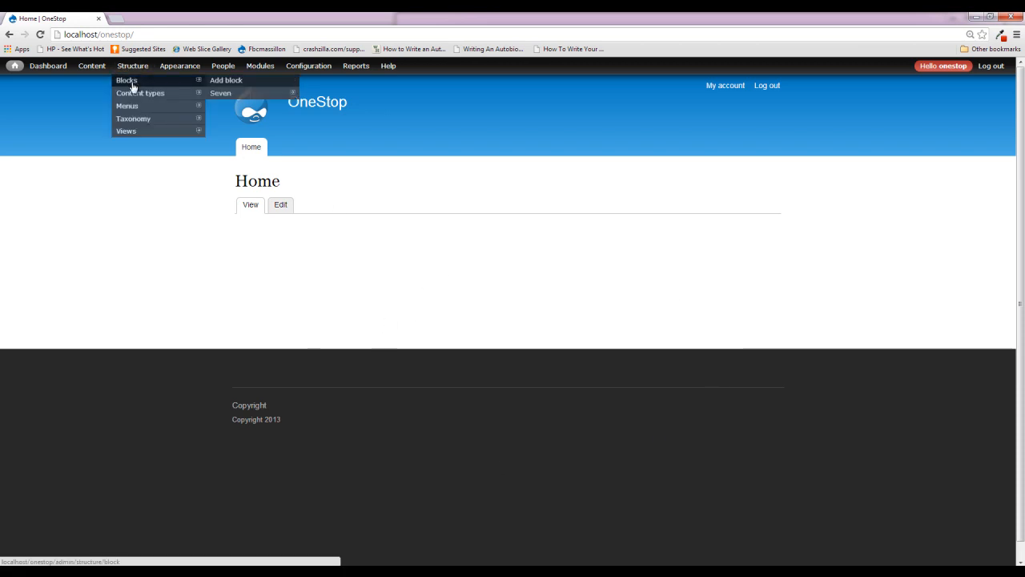
left_click(128, 81)
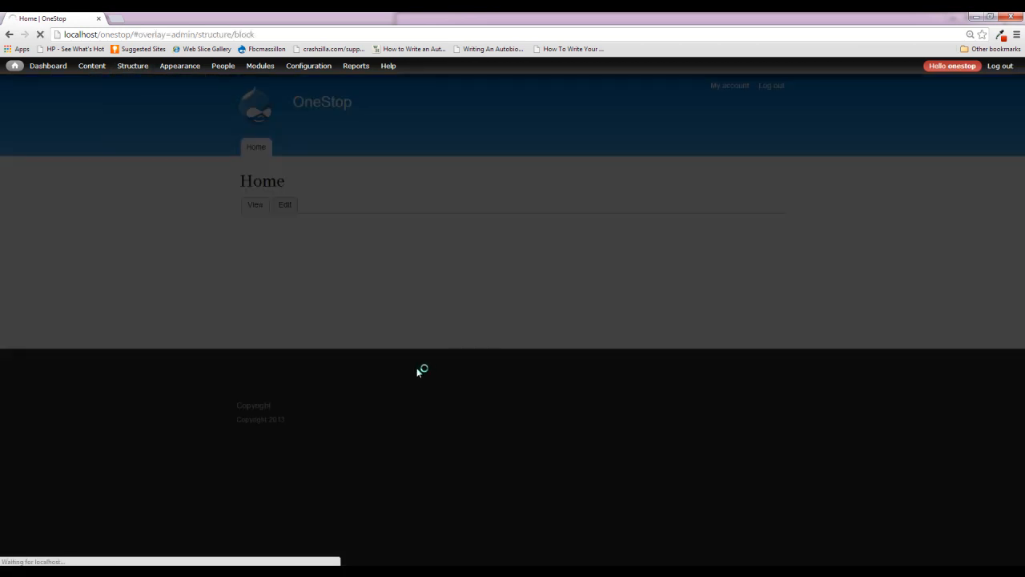
scroll(418, 371, "down", 9)
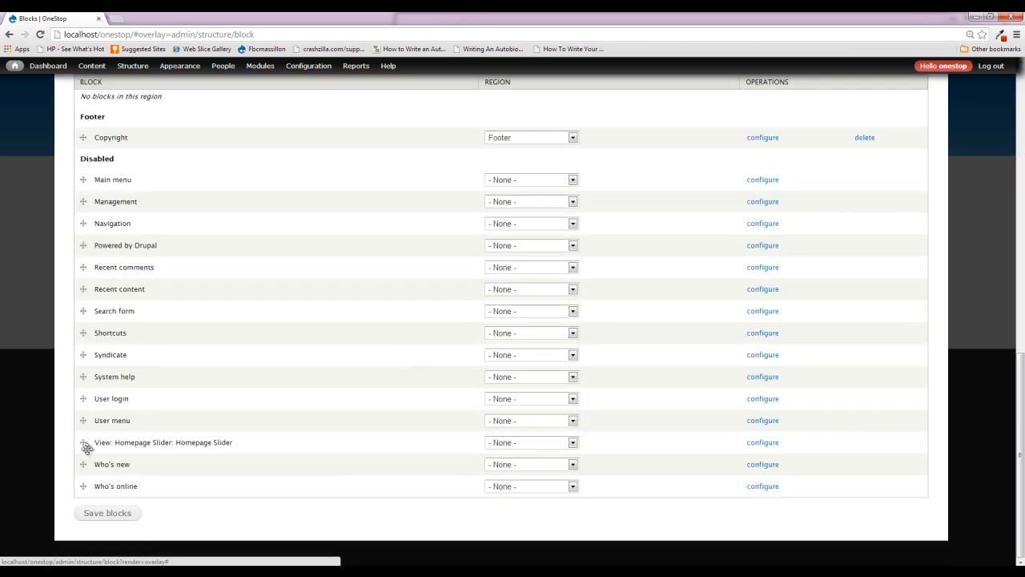
left_click_drag(96, 443, 227, 443)
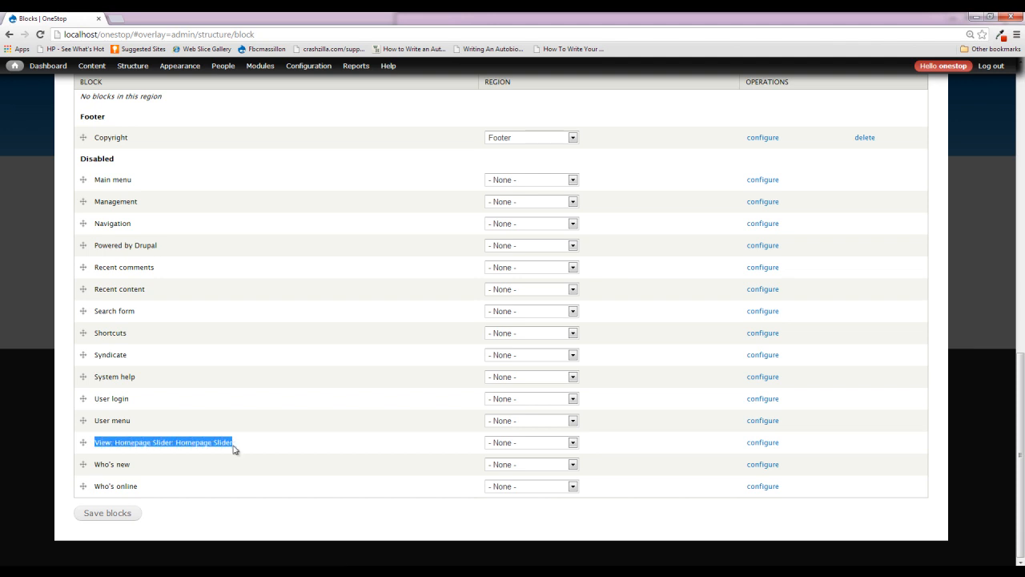
left_click(524, 445)
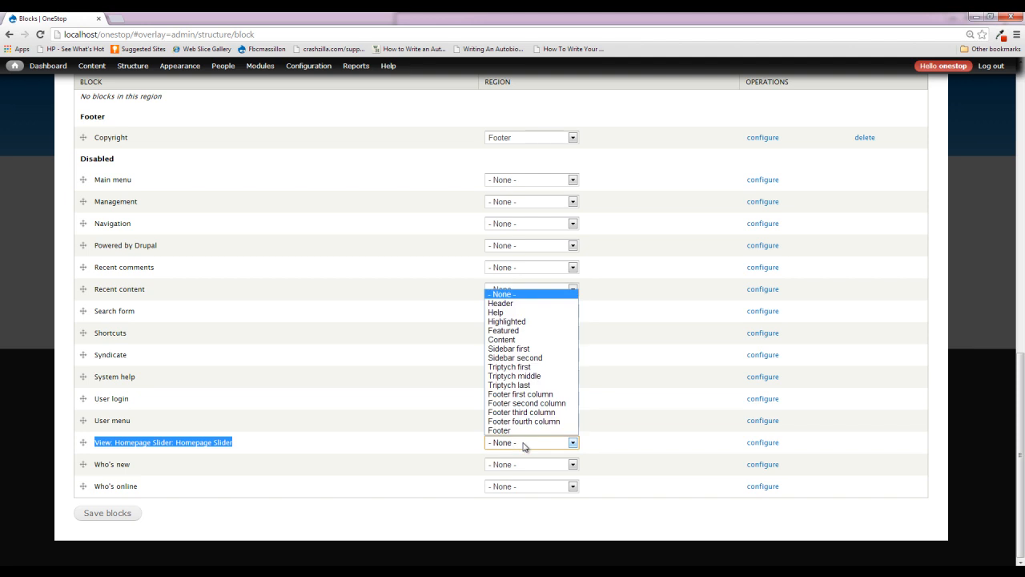
left_click(520, 330)
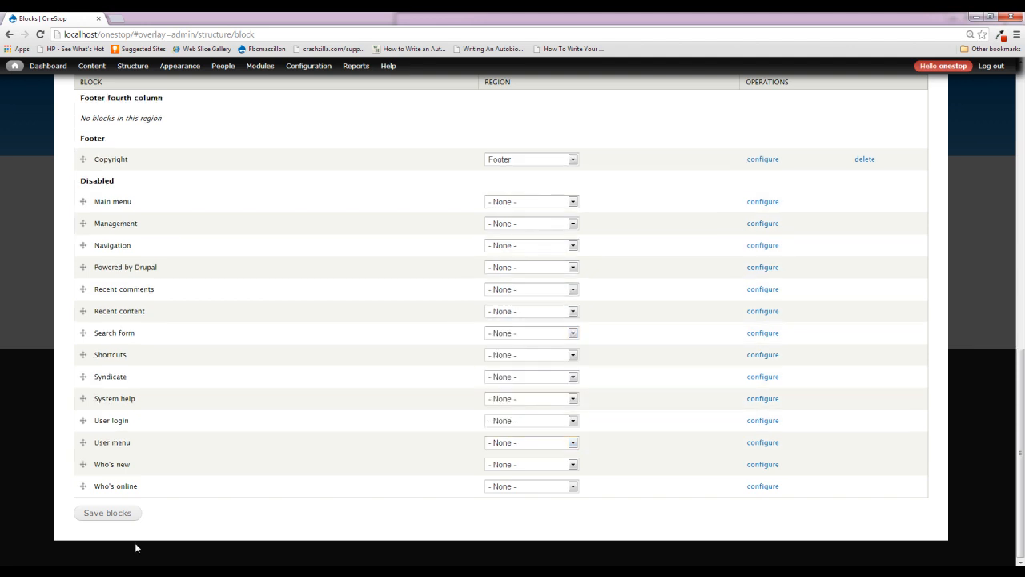
left_click(108, 514)
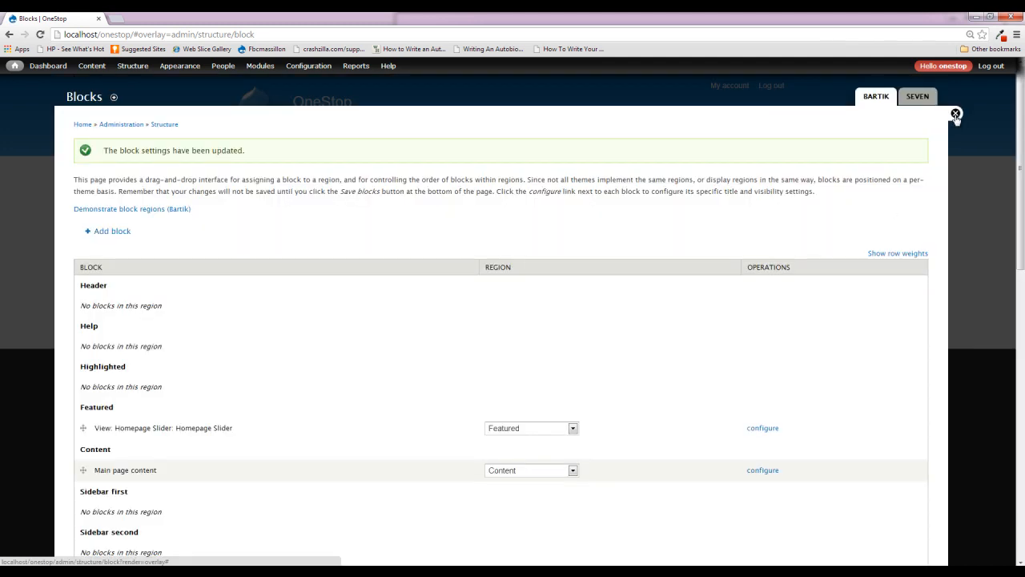
left_click(955, 114)
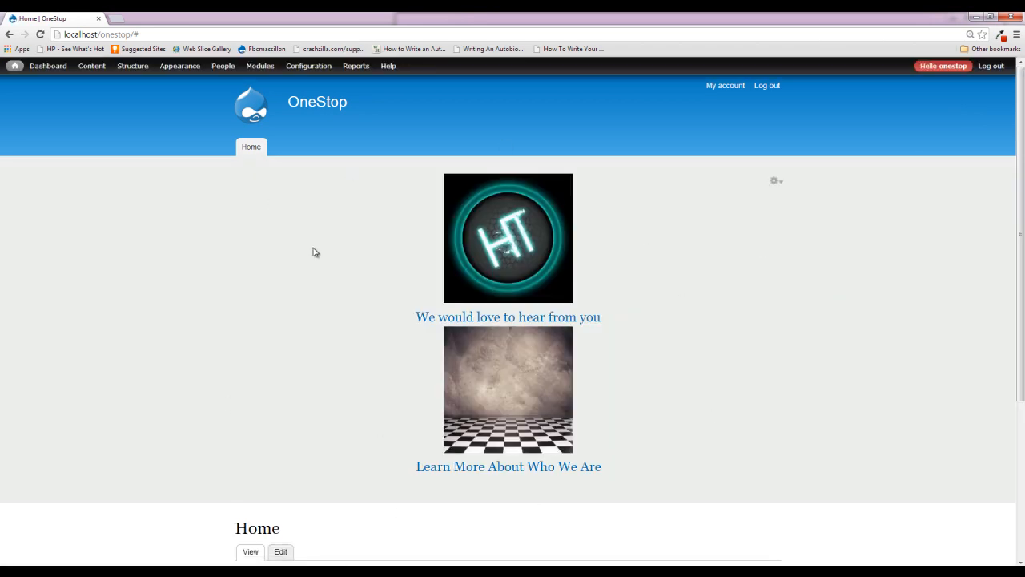
- Check how the slider block displays on the home page and on the Slide 1 content page
scroll(320, 346, "down", 2)
scroll(371, 346, "up", 1)
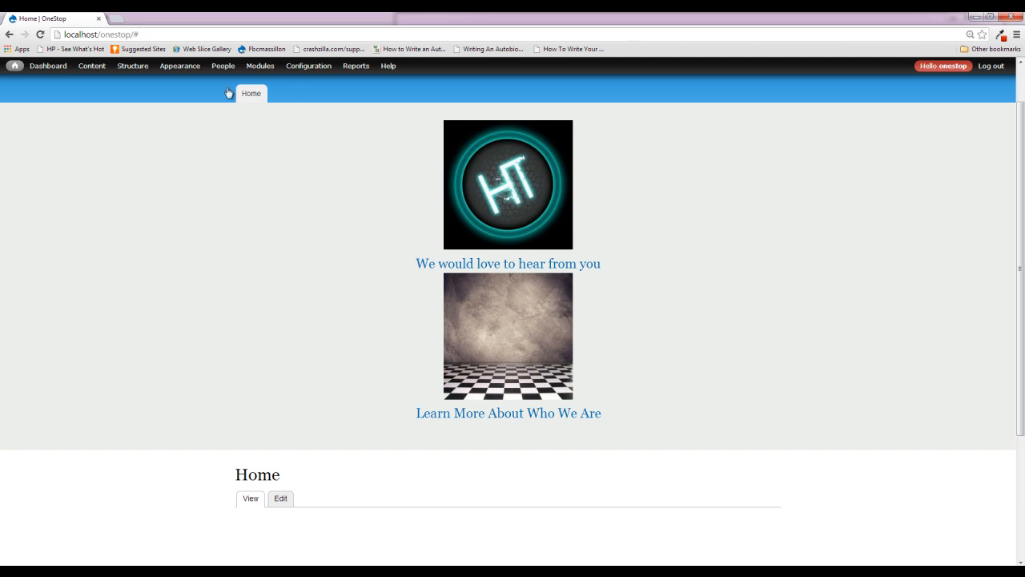
left_click(93, 65)
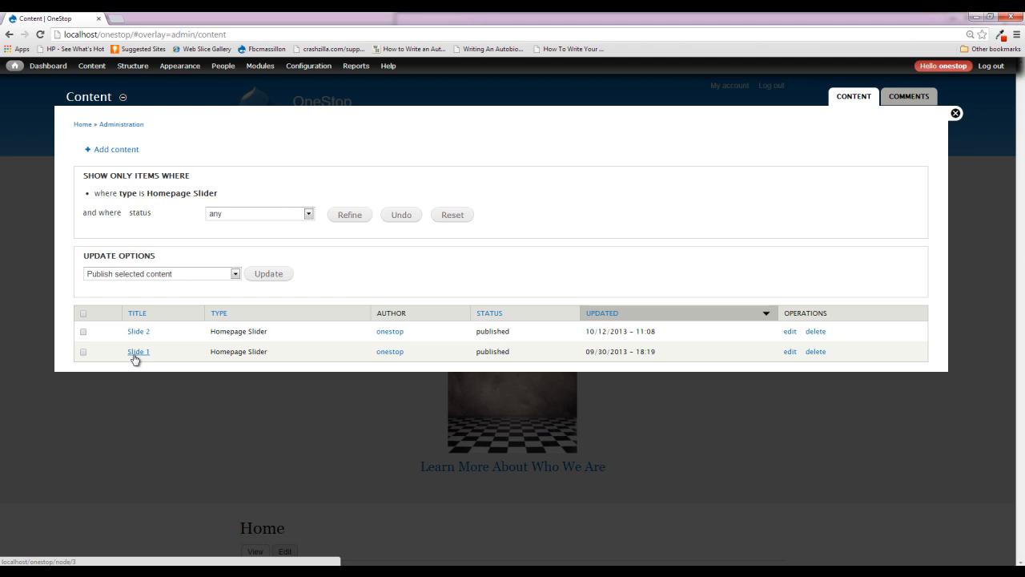
left_click(135, 359)
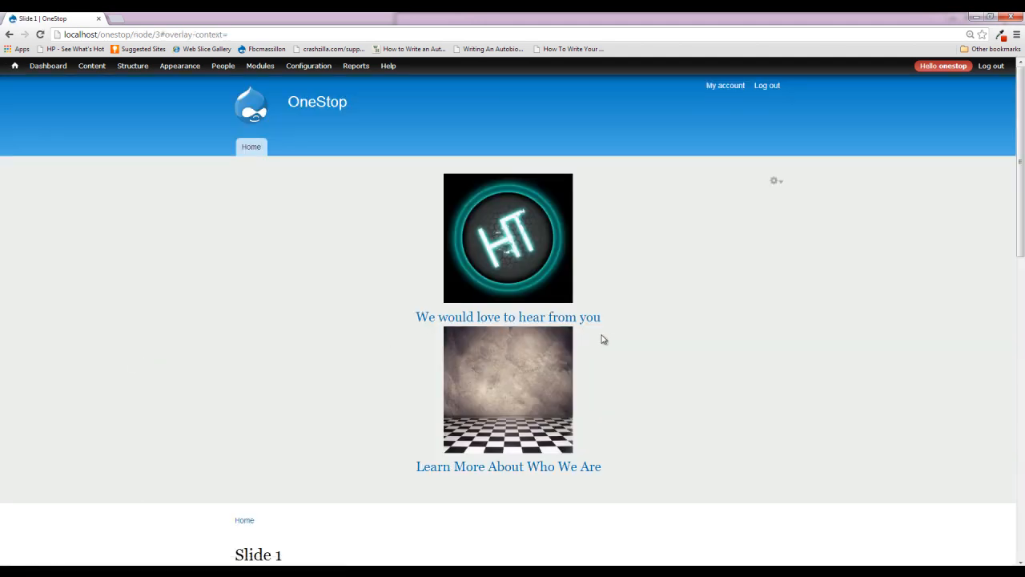
scroll(382, 277, "down", 10)
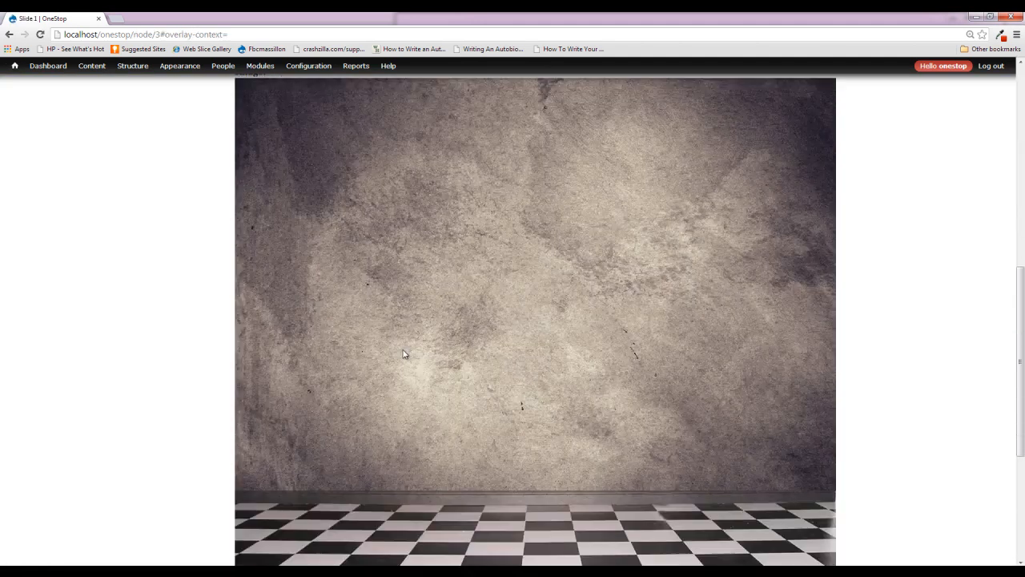
scroll(448, 359, "up", 10)
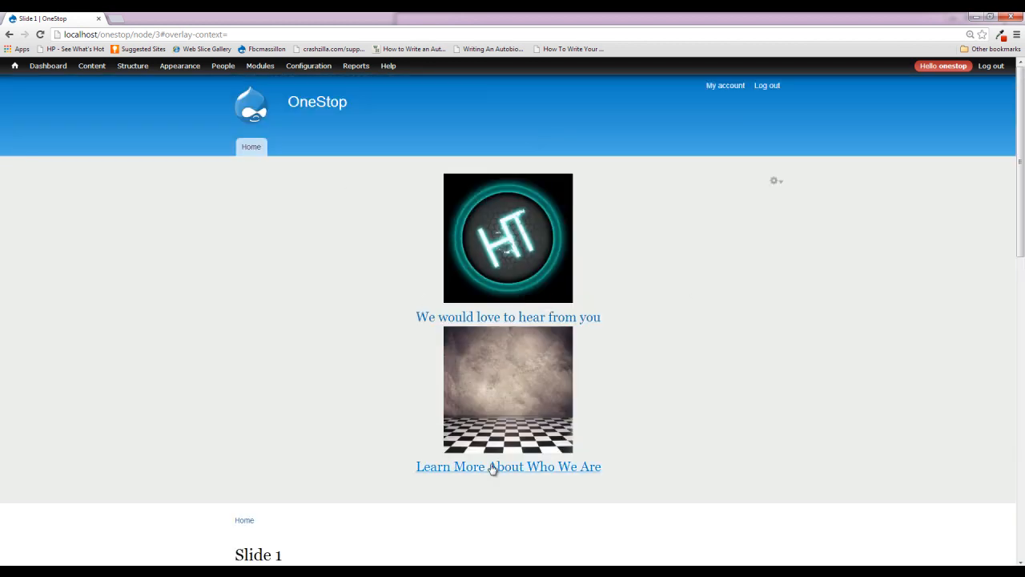
- From the home page, configure the slider block to show on only the listed pages with the path <front>, and save it
left_click(306, 113)
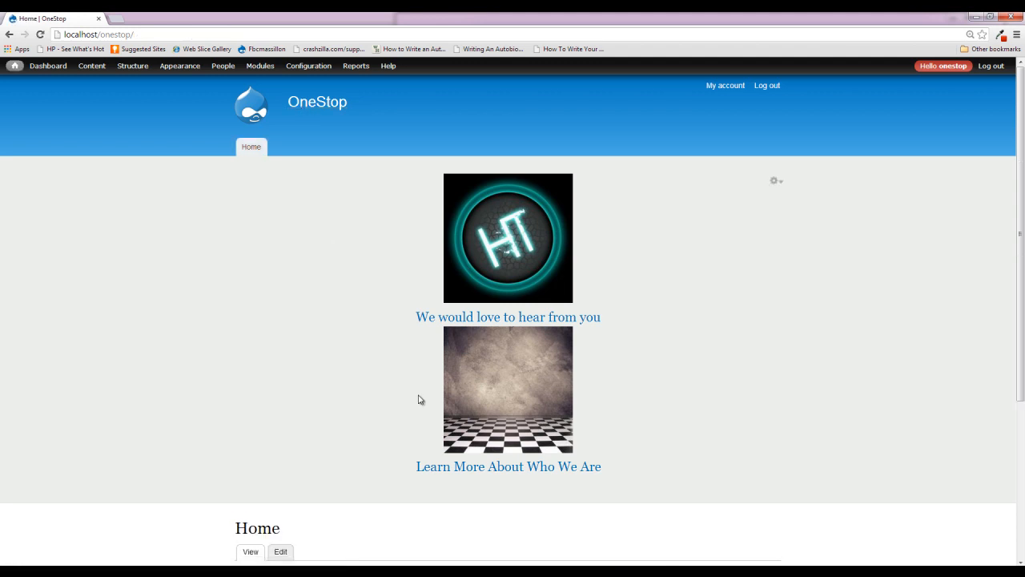
left_click(779, 184)
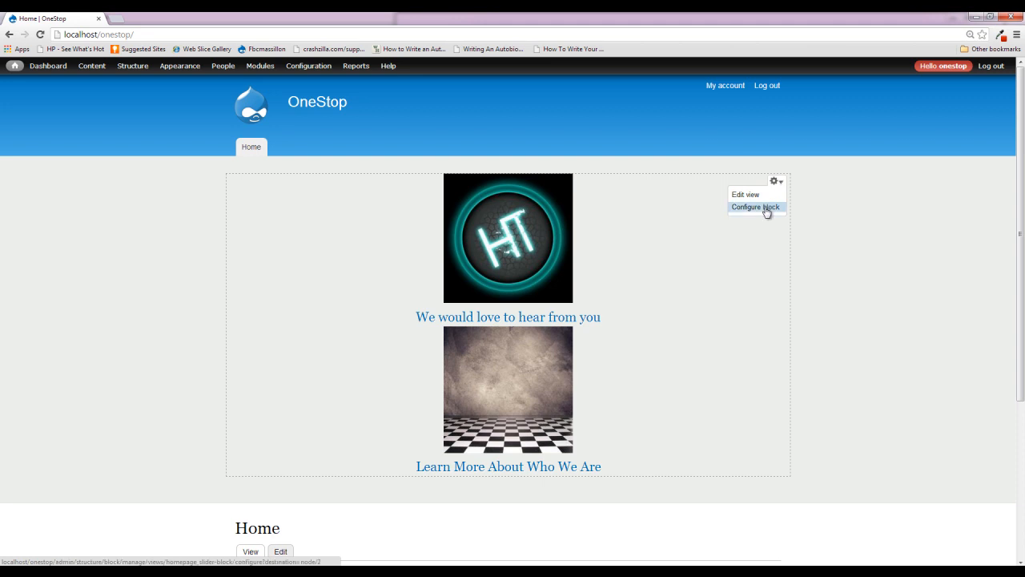
left_click(766, 207)
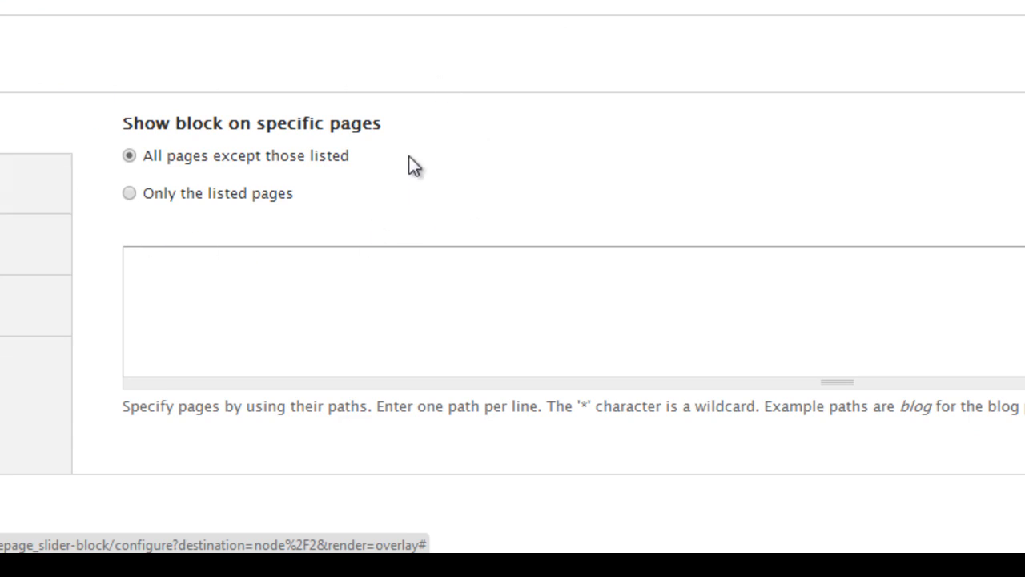
left_click(228, 199)
left_click(211, 286)
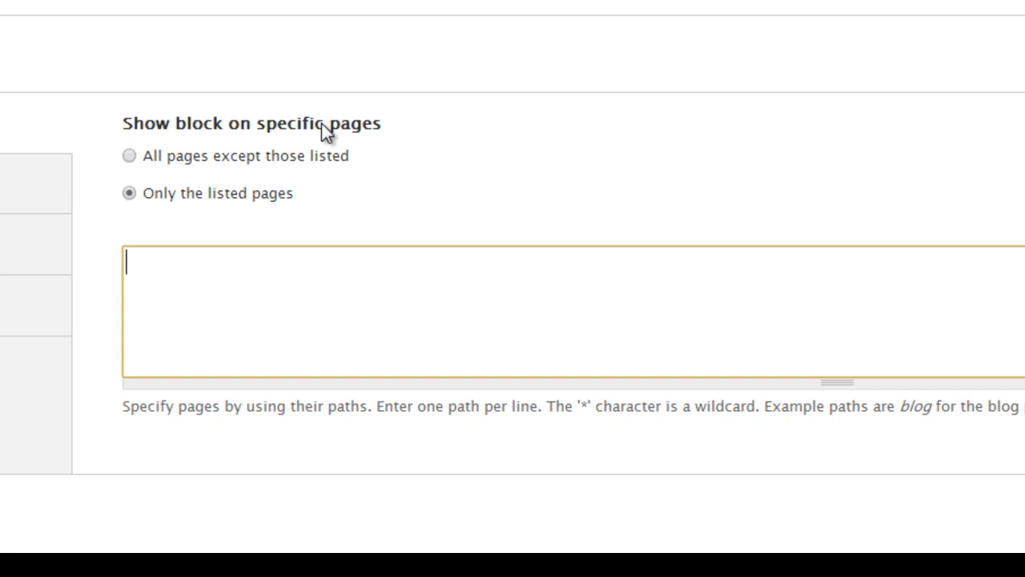
type("<front>")
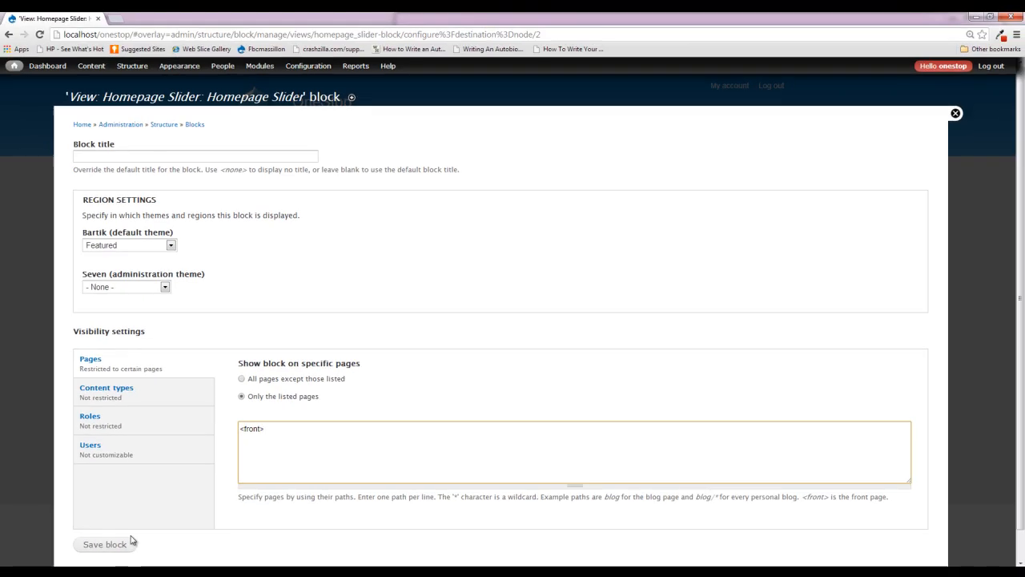
left_click(124, 544)
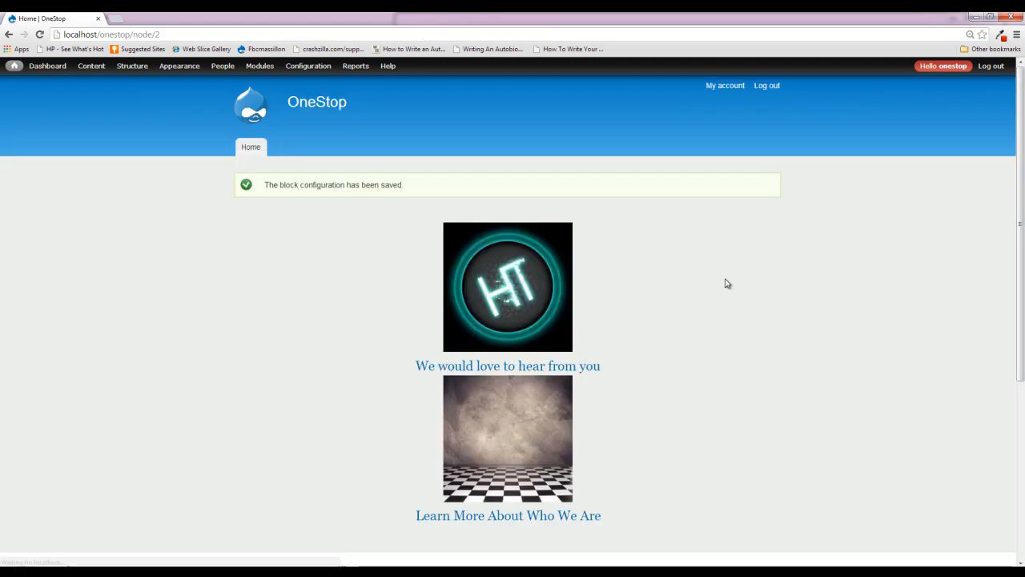
- Compare the home page with the Slide 1 page to verify where the slider block appears
scroll(350, 272, "down", 4)
scroll(471, 343, "up", 4)
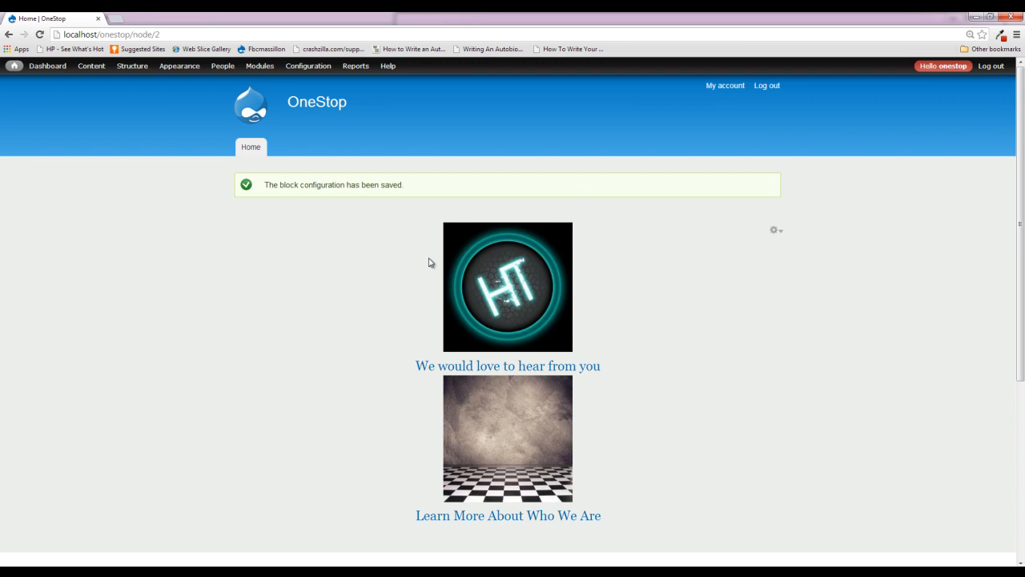
scroll(360, 345, "down", 1)
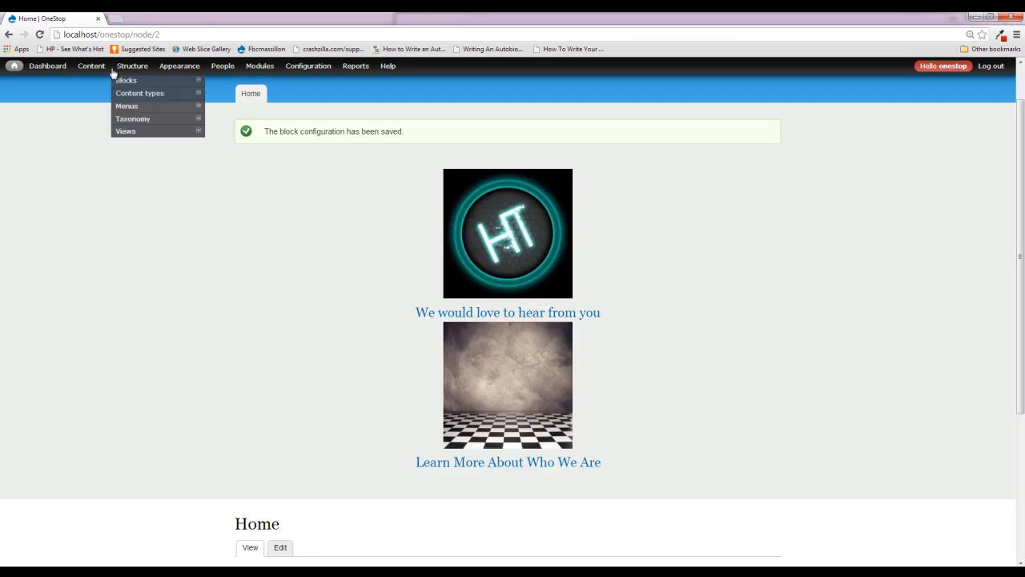
left_click(101, 69)
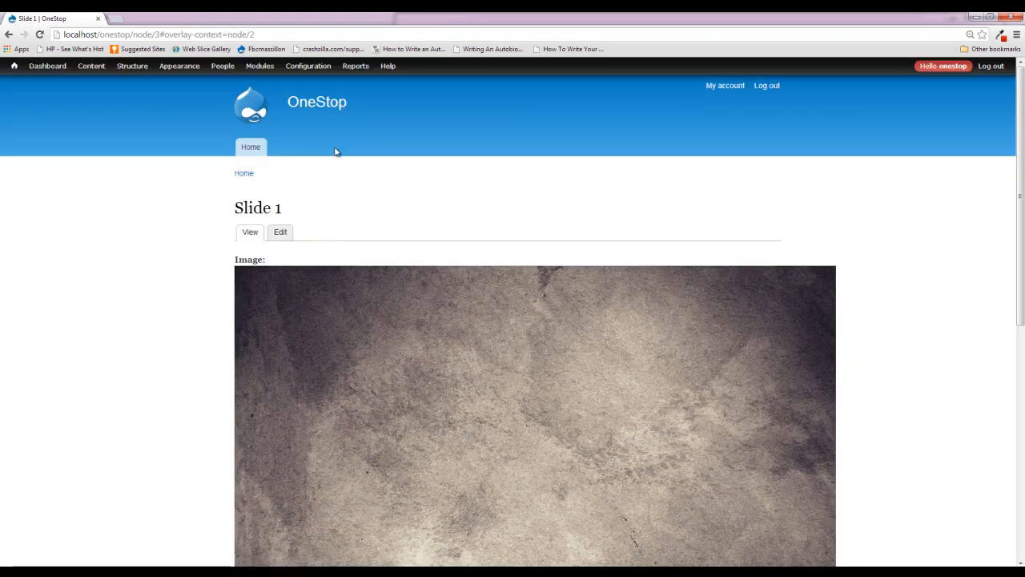
left_click(240, 151)
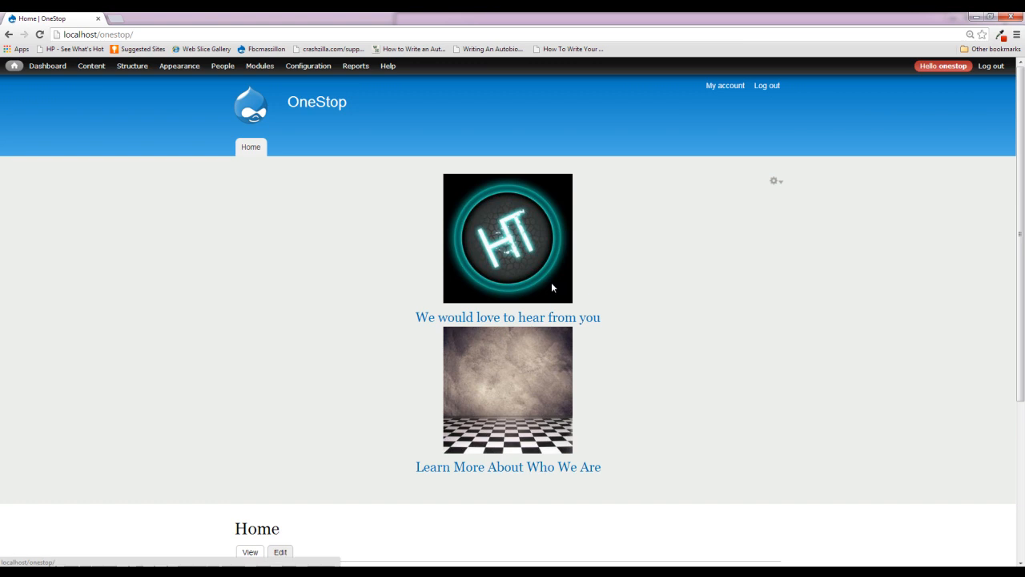
scroll(471, 380, "down", 1)
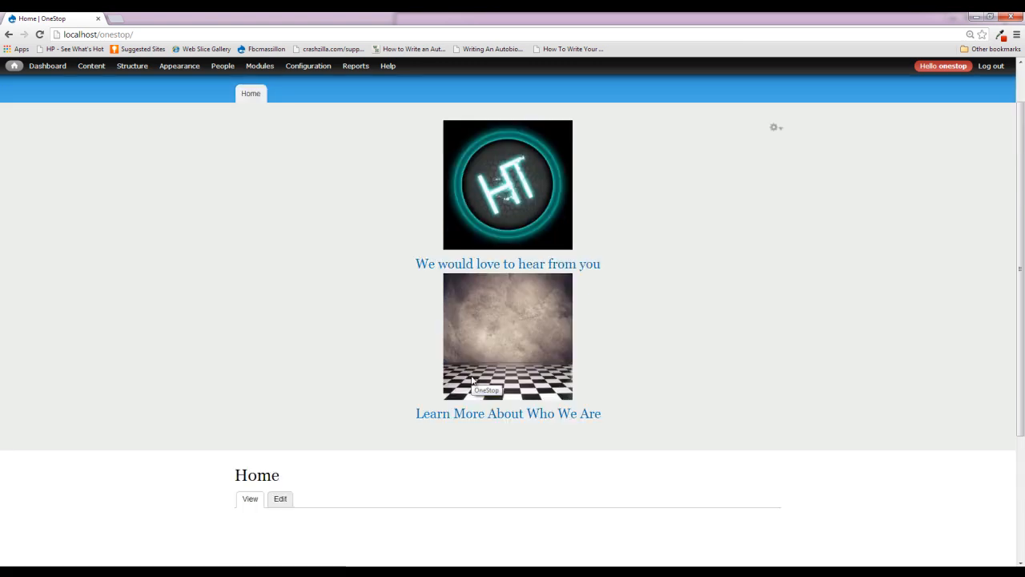